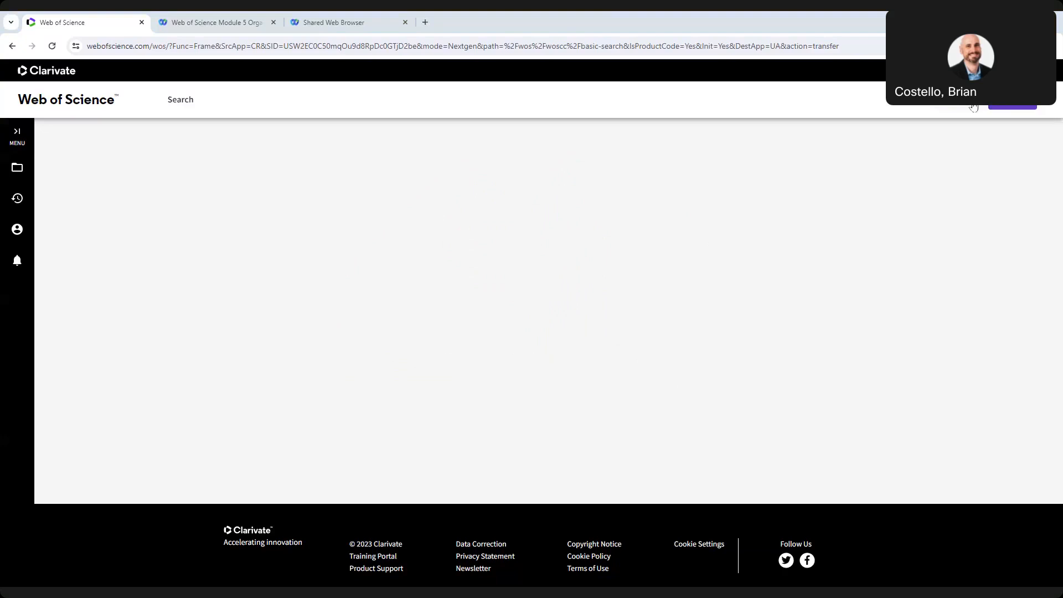
# Sign in to Web of Science and open the EndNote reference manager from the Clarivate products
pyautogui.click(972, 106)
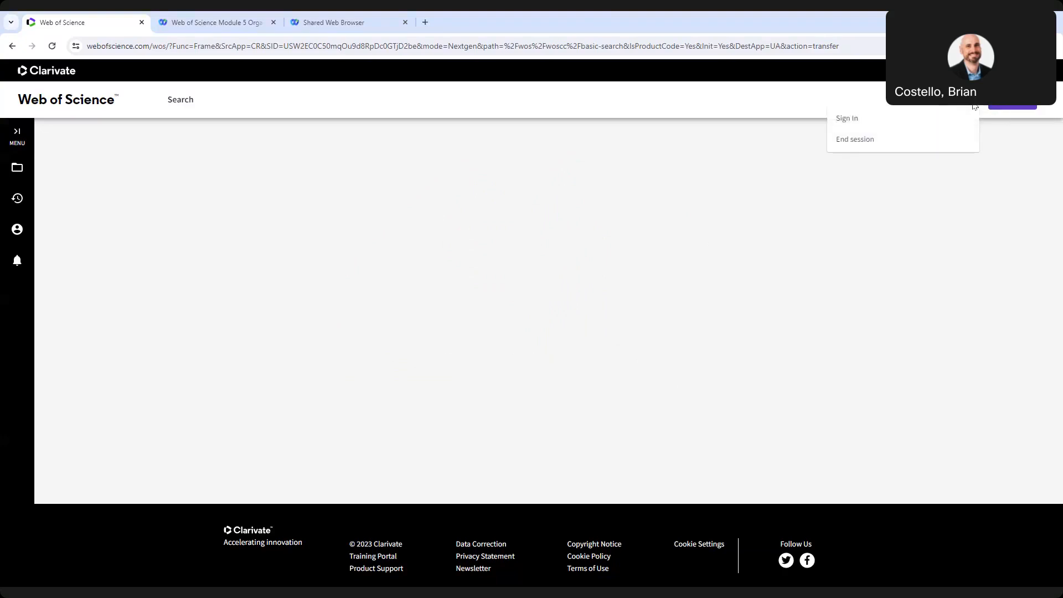
pyautogui.click(841, 122)
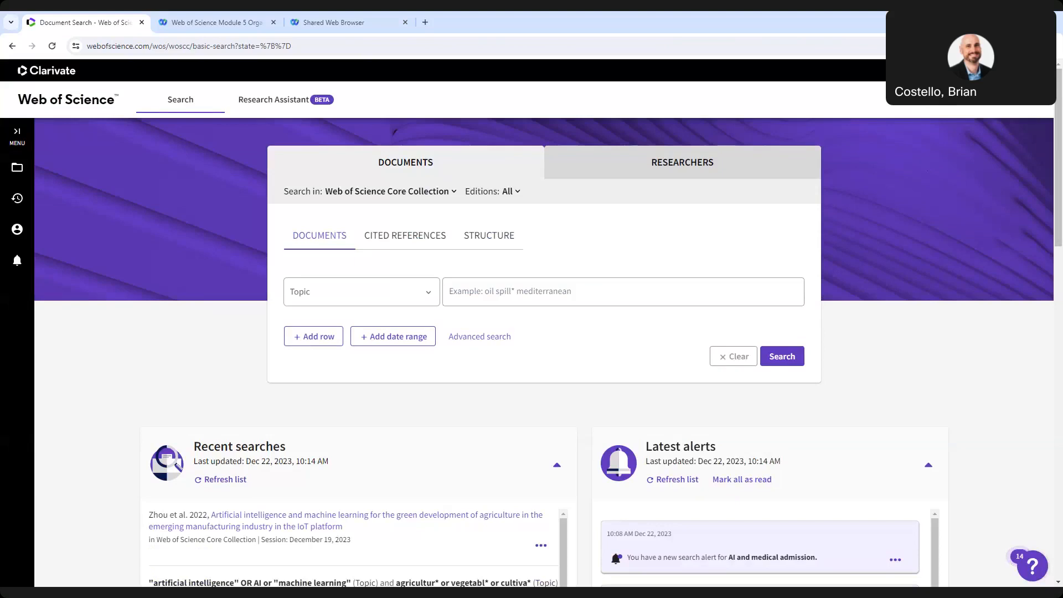
pyautogui.click(1020, 71)
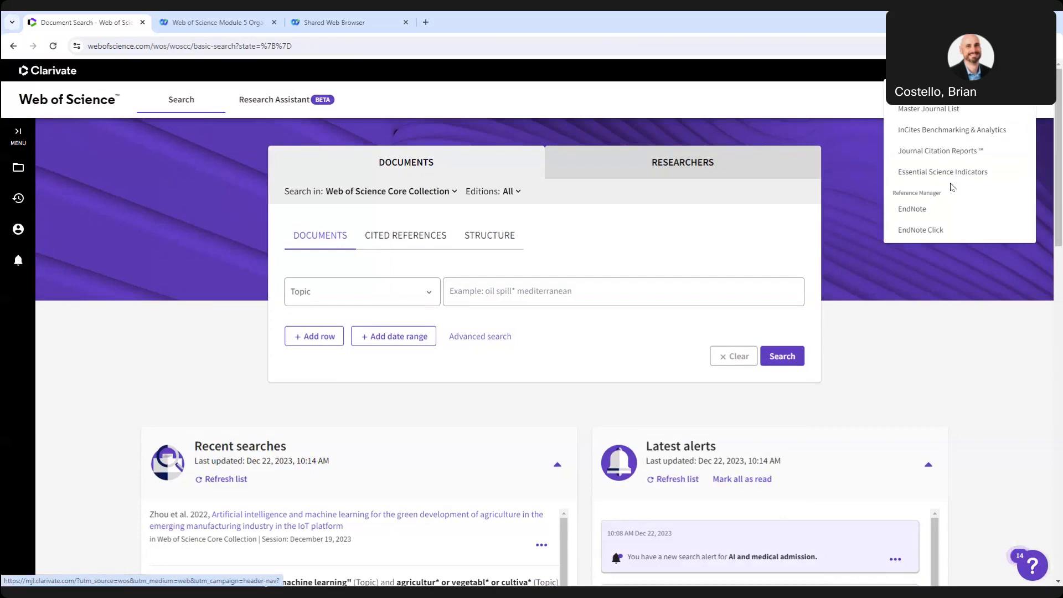
pyautogui.click(912, 209)
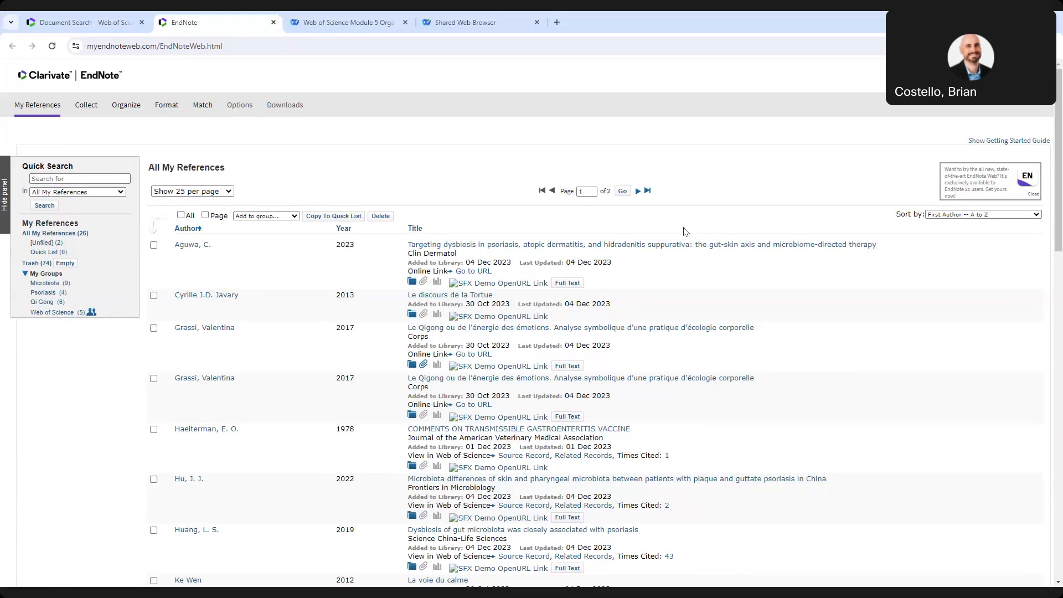
# Show and hide the Getting Started guide, and review the page-size and sort options of the reference list
pyautogui.click(1015, 141)
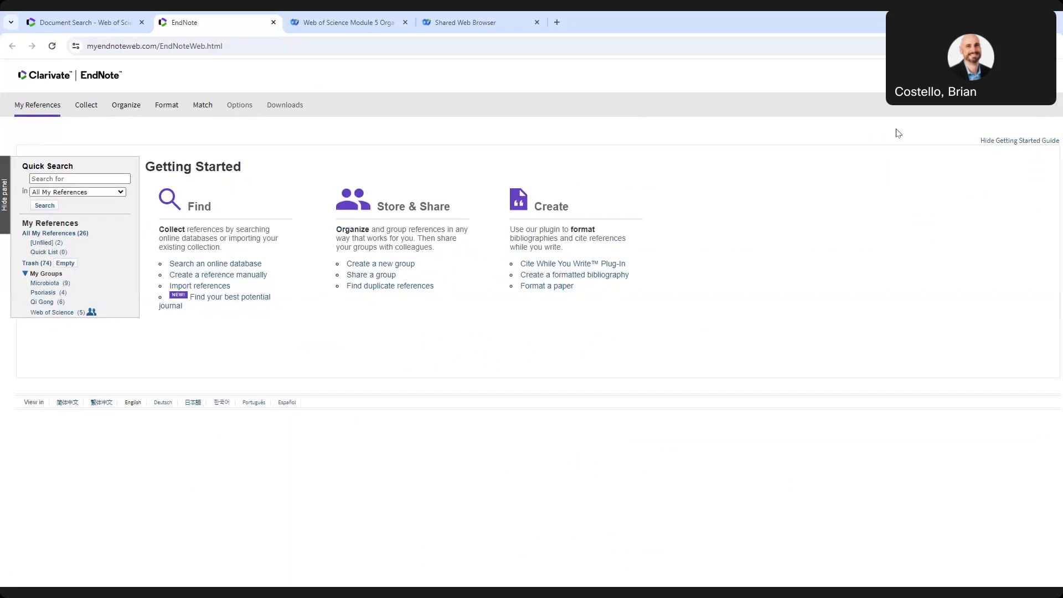
pyautogui.click(1006, 141)
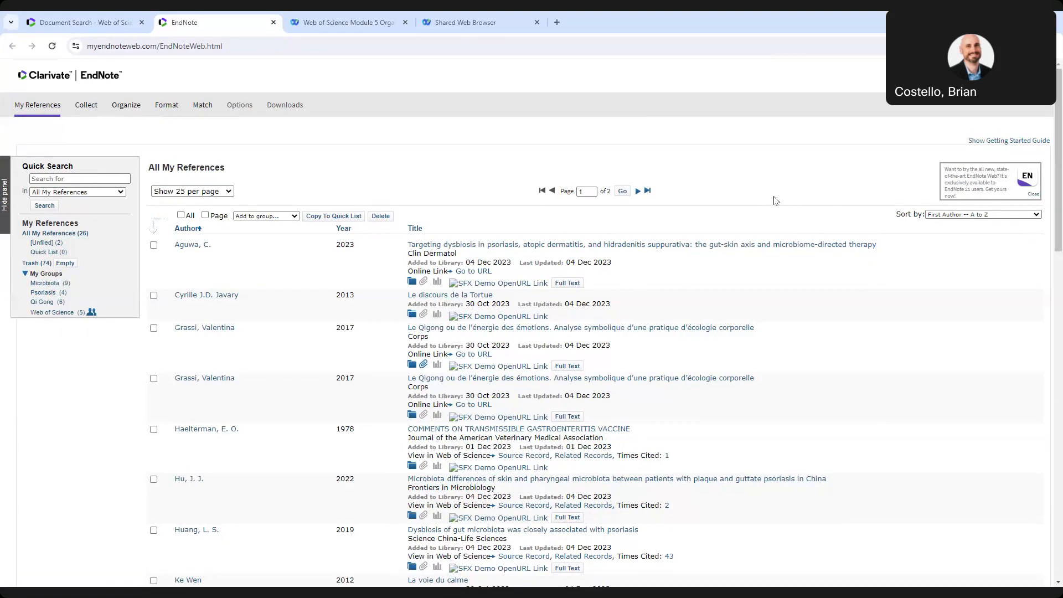
pyautogui.click(228, 195)
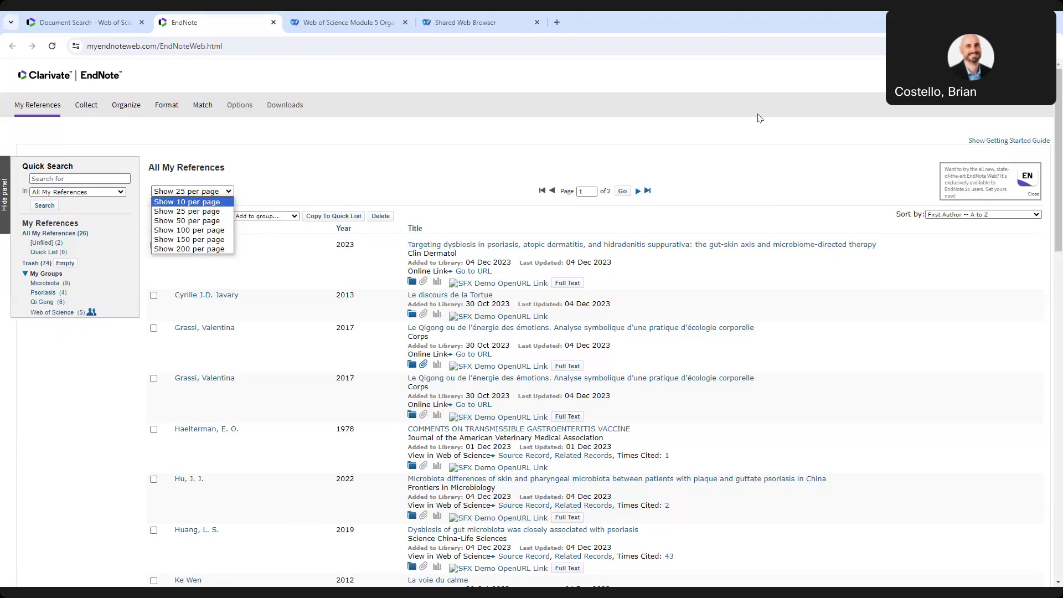
pyautogui.click(1021, 214)
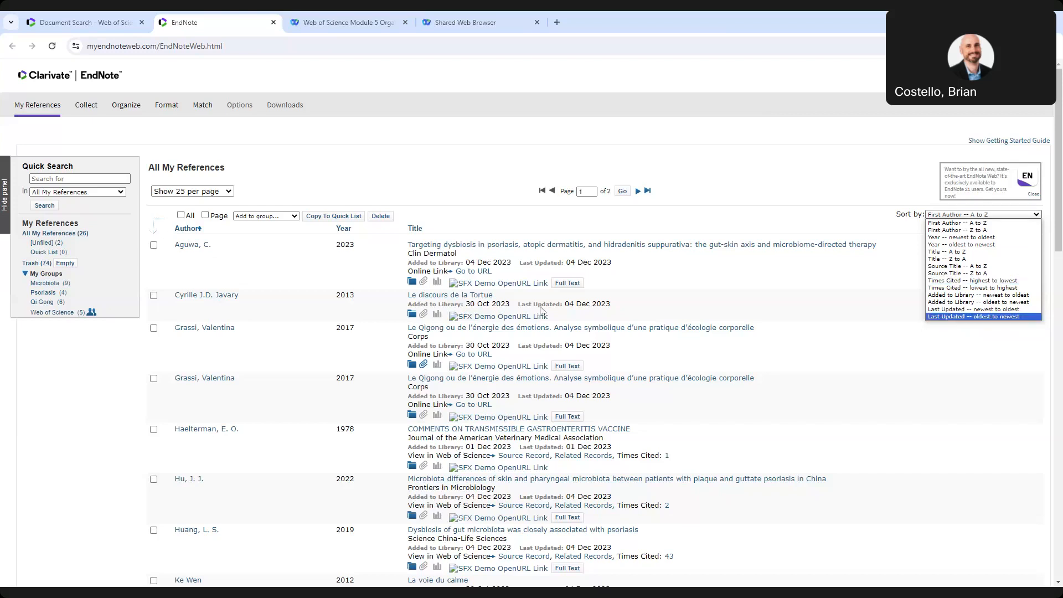
# Examine the title and abstract fields of the first psoriasis reference, and return to the full reference list
pyautogui.click(433, 246)
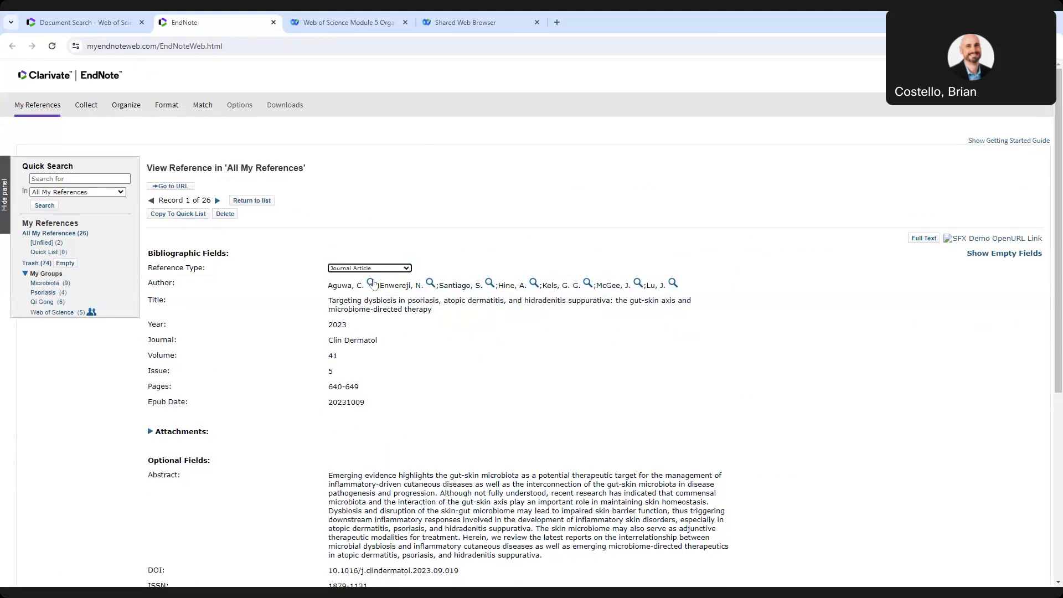
pyautogui.click(377, 300)
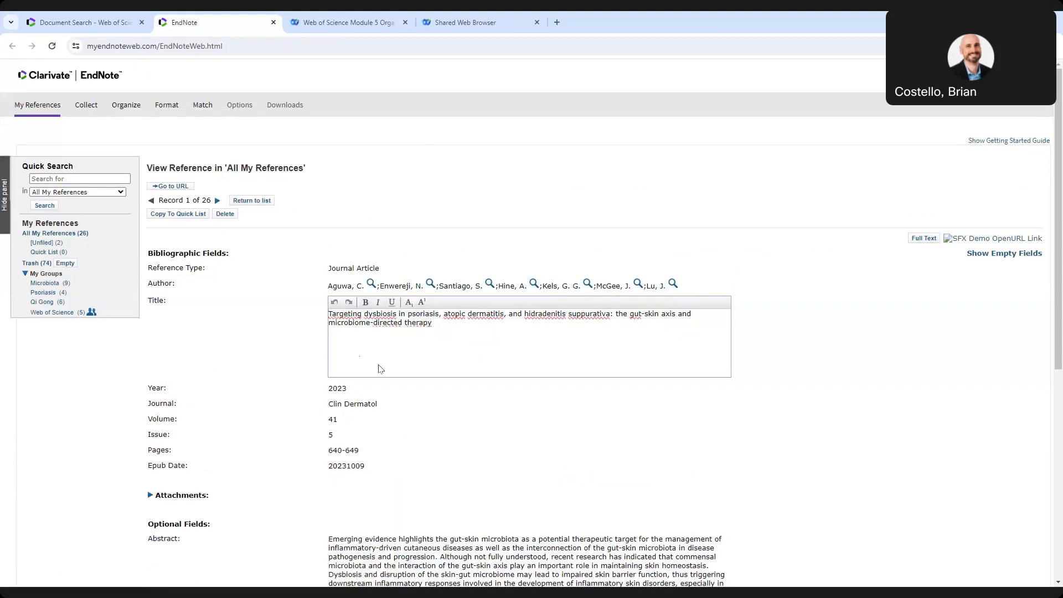
pyautogui.click(364, 404)
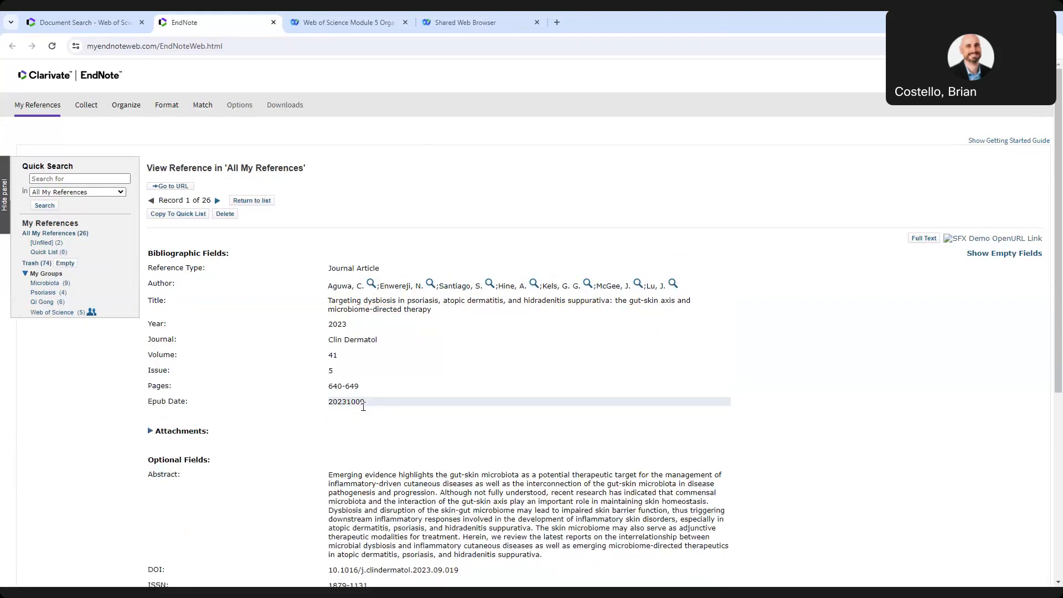
pyautogui.click(371, 493)
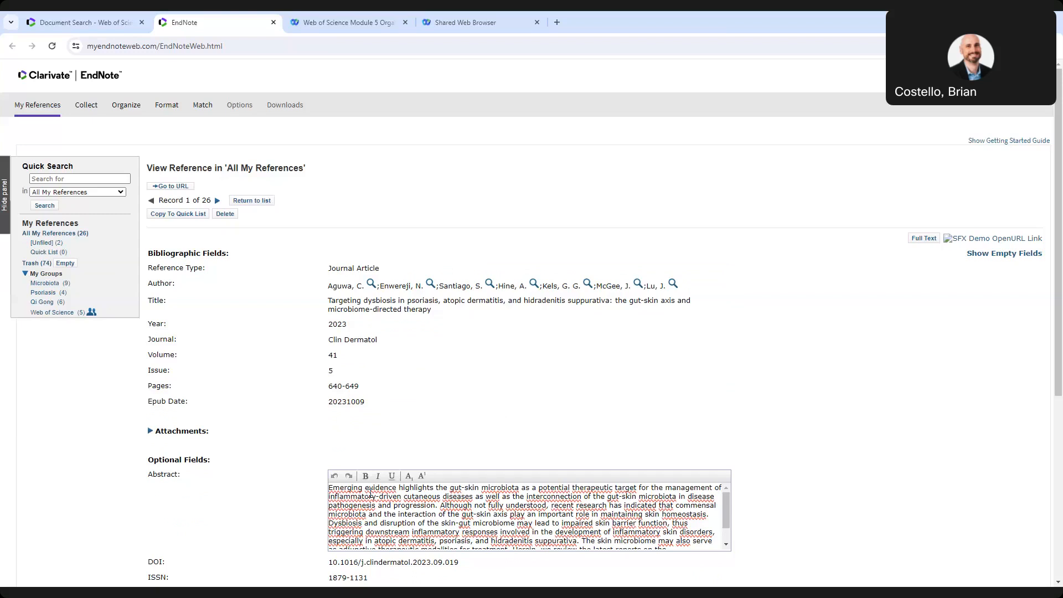
pyautogui.click(251, 200)
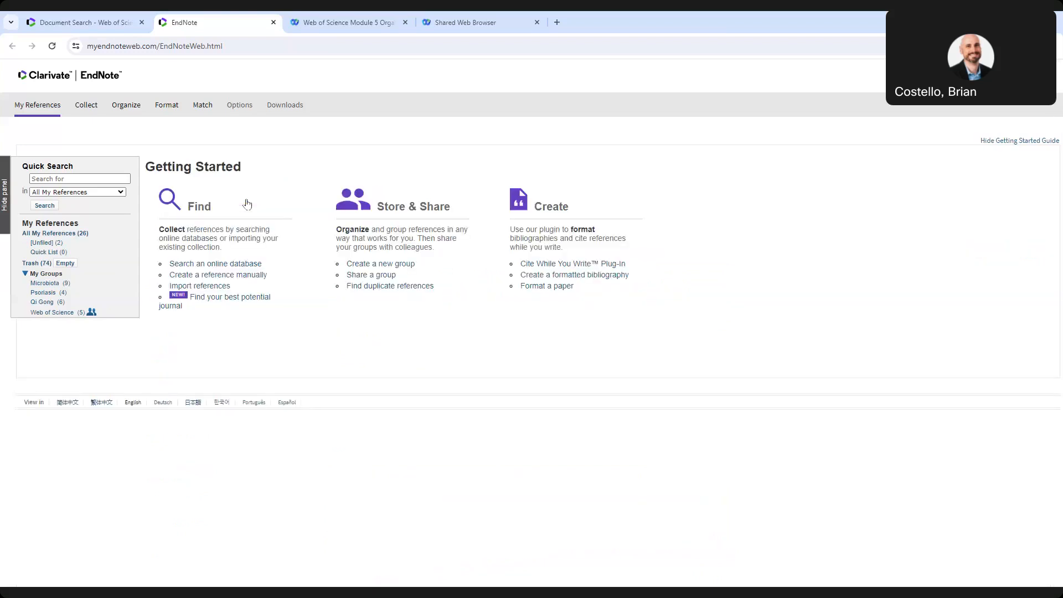
pyautogui.click(1001, 140)
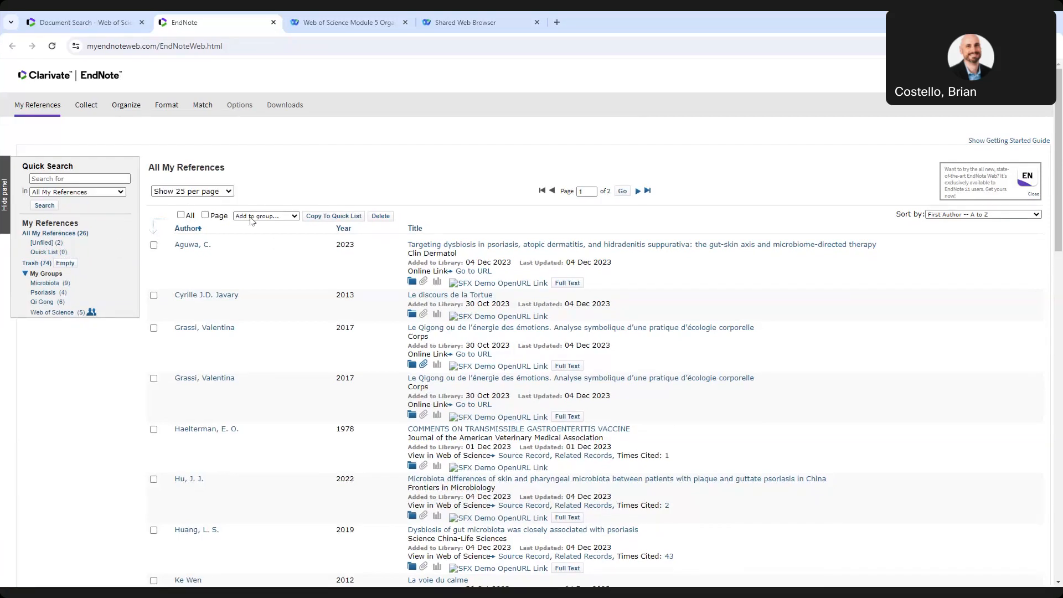
# Add the first two references in All My References to the shared Web of Science group
pyautogui.click(292, 216)
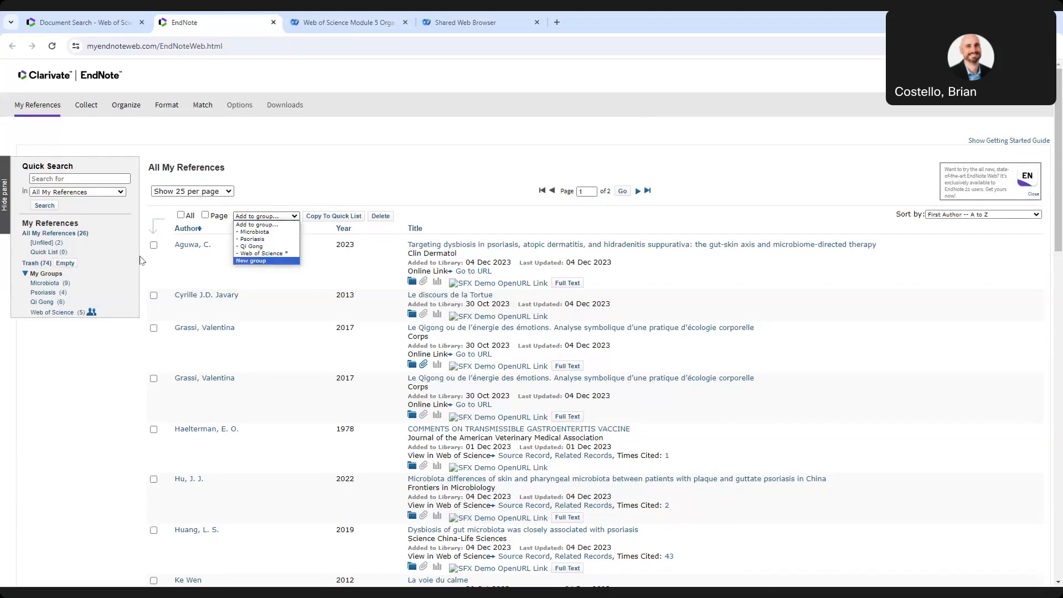
pyautogui.click(154, 248)
pyautogui.click(153, 245)
pyautogui.click(154, 296)
pyautogui.click(282, 216)
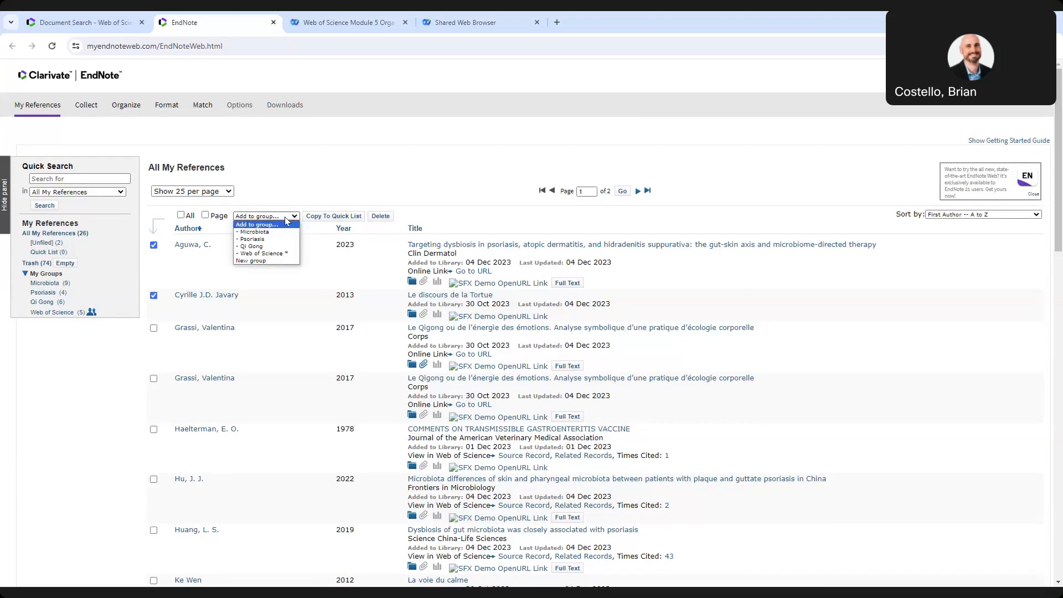
pyautogui.click(275, 254)
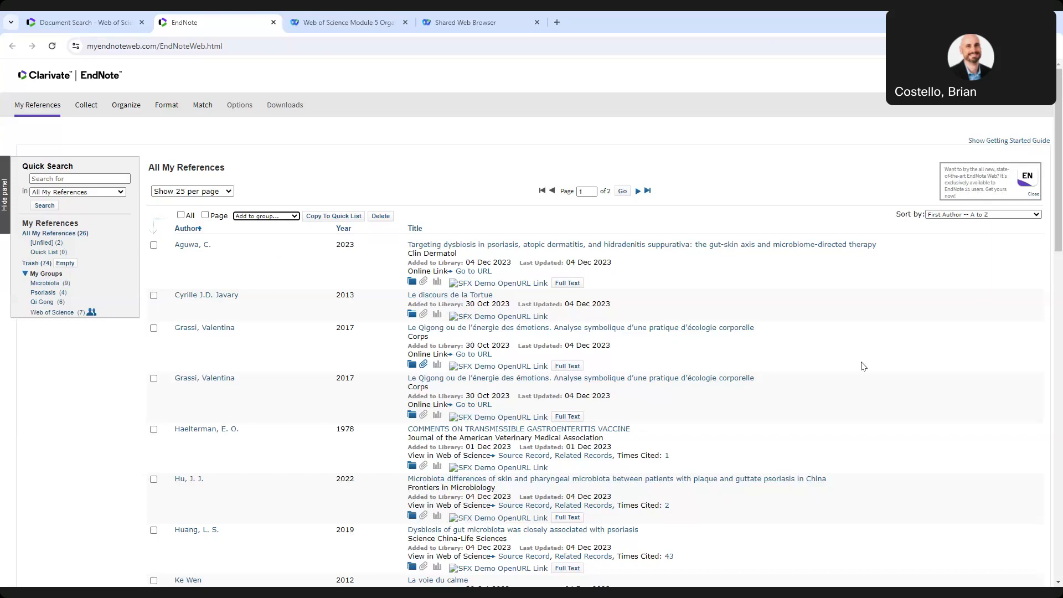
# Start a new manually entered reference
pyautogui.moveTo(82, 108)
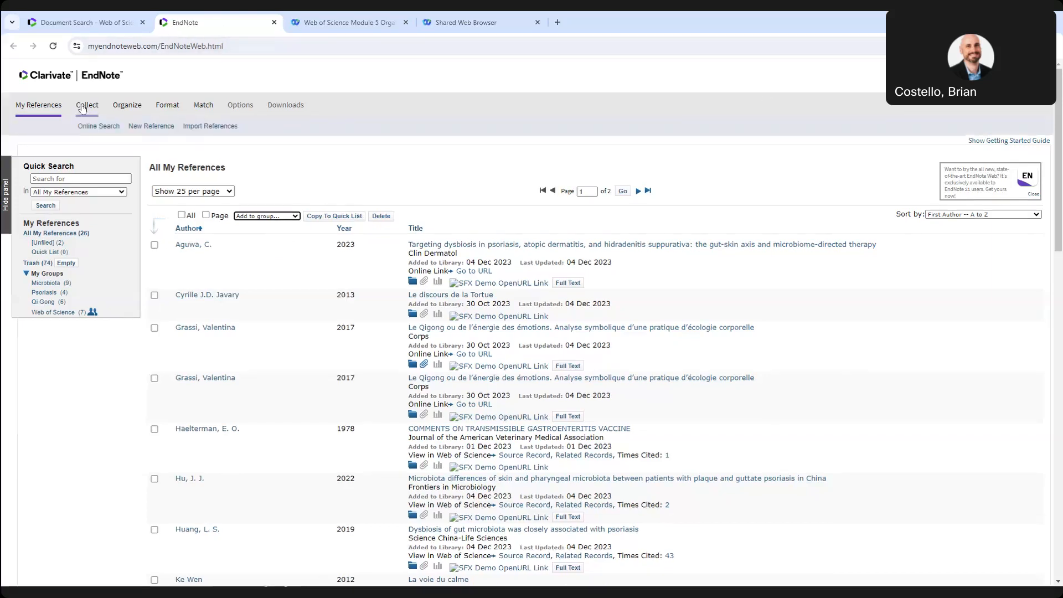
pyautogui.click(82, 108)
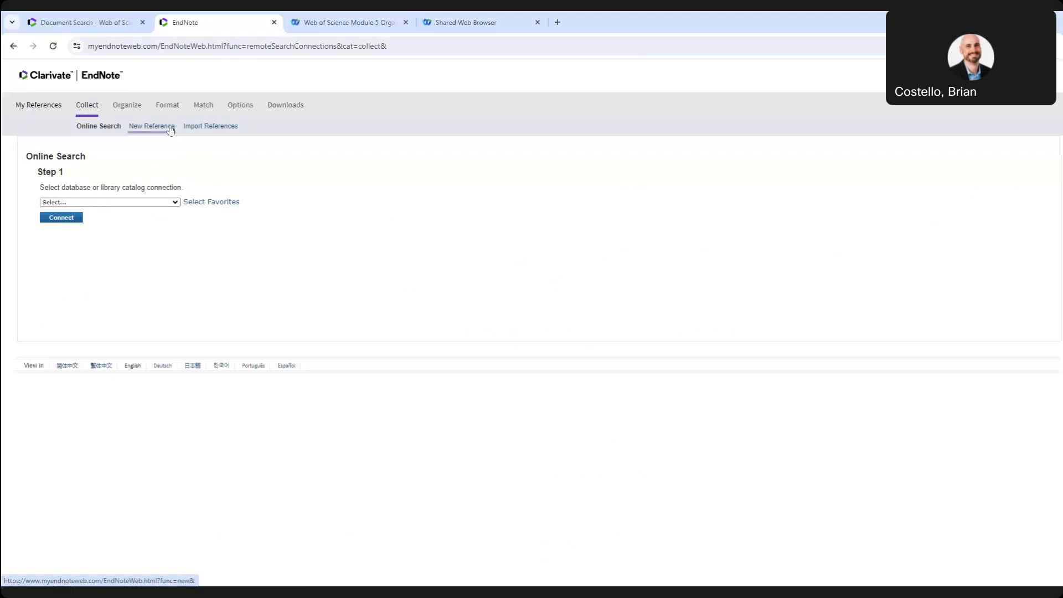
pyautogui.click(151, 126)
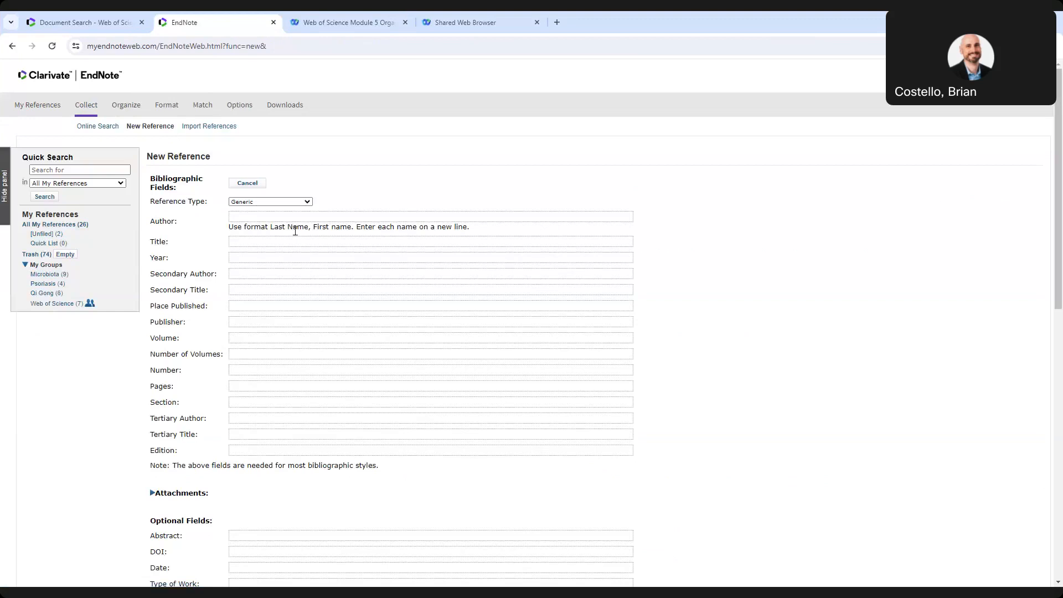
# Set the new reference's type to Podcast
pyautogui.click(307, 202)
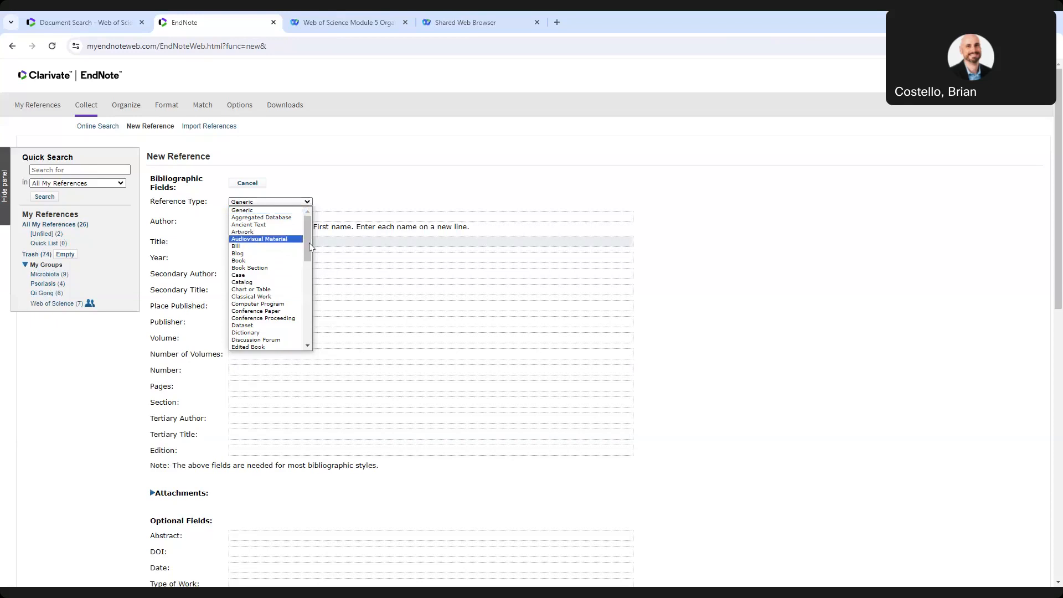
pyautogui.moveTo(309, 244); pyautogui.dragTo(309, 274)
pyautogui.scroll(-2, 309, 293)
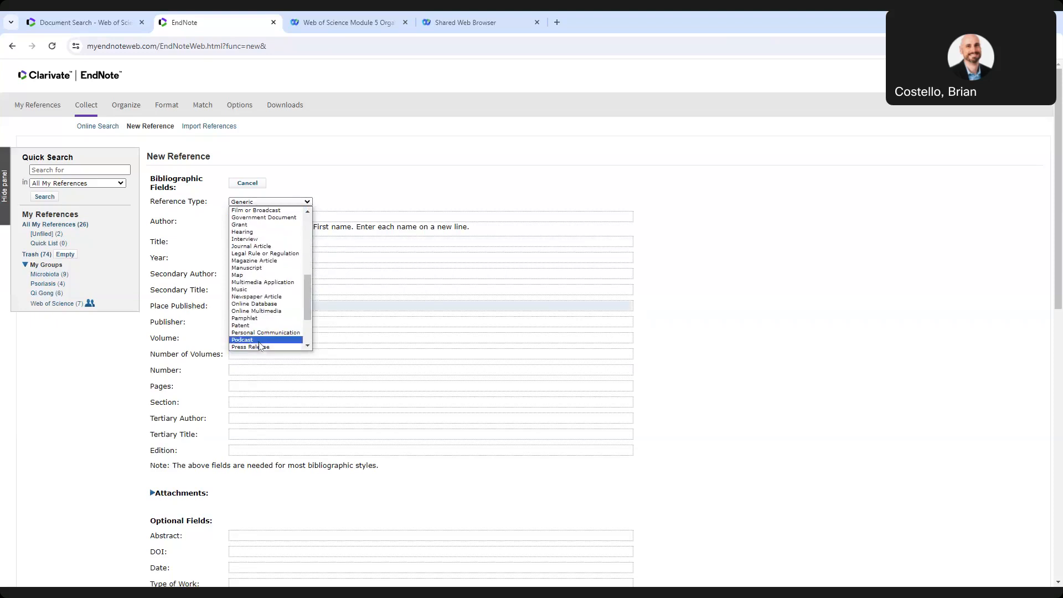
pyautogui.click(259, 341)
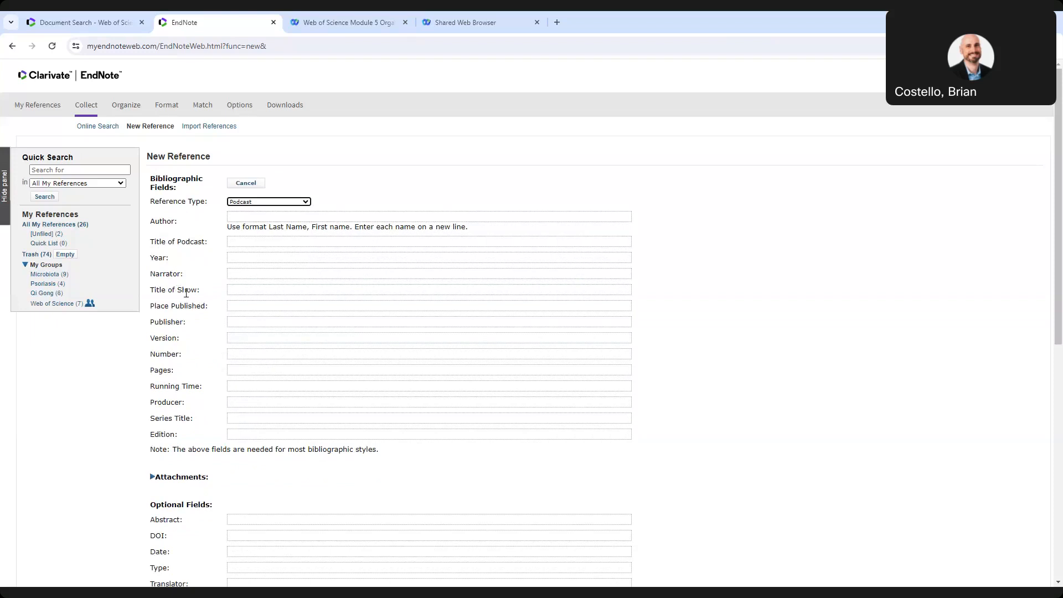
# Set the new reference's type to Journal Article
pyautogui.click(307, 201)
pyautogui.click(305, 202)
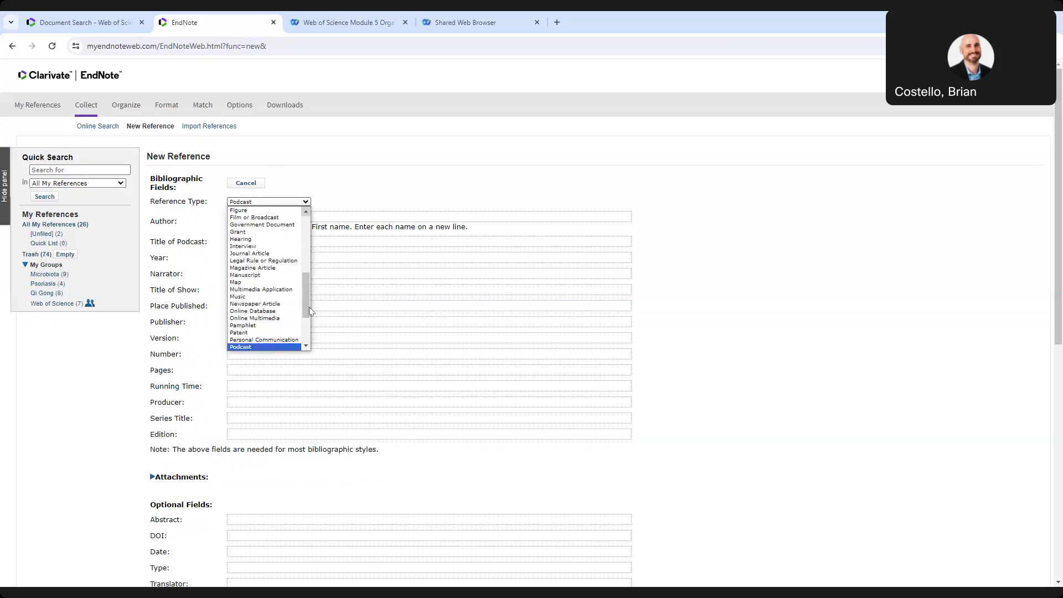
pyautogui.click(265, 254)
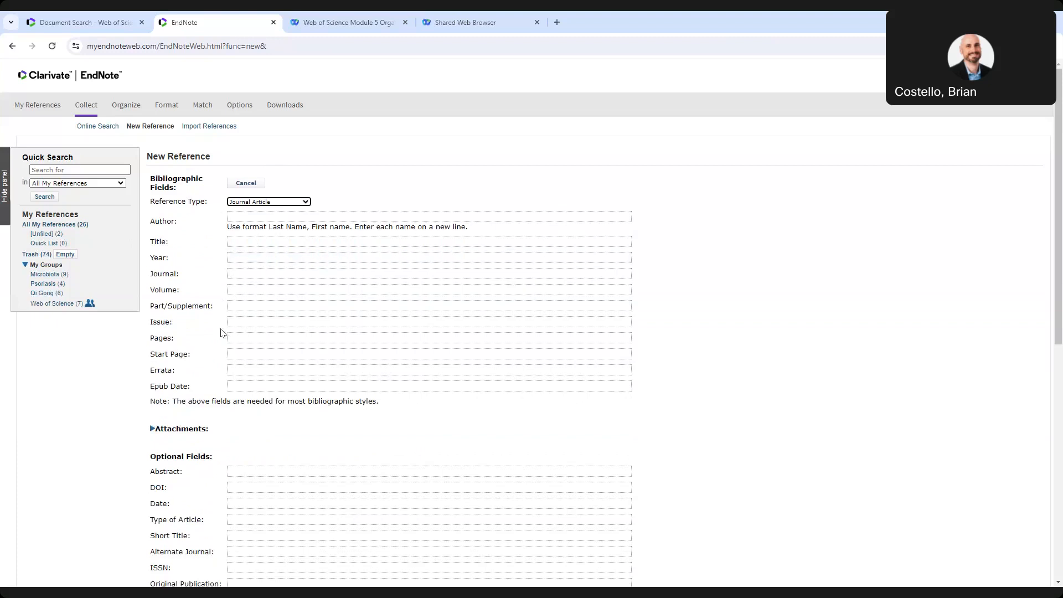
# Enter the personal author's name and, on a new line, the corporate author "Centre National de la Recherche Scientifique," with its trailing comma
pyautogui.click(268, 218)
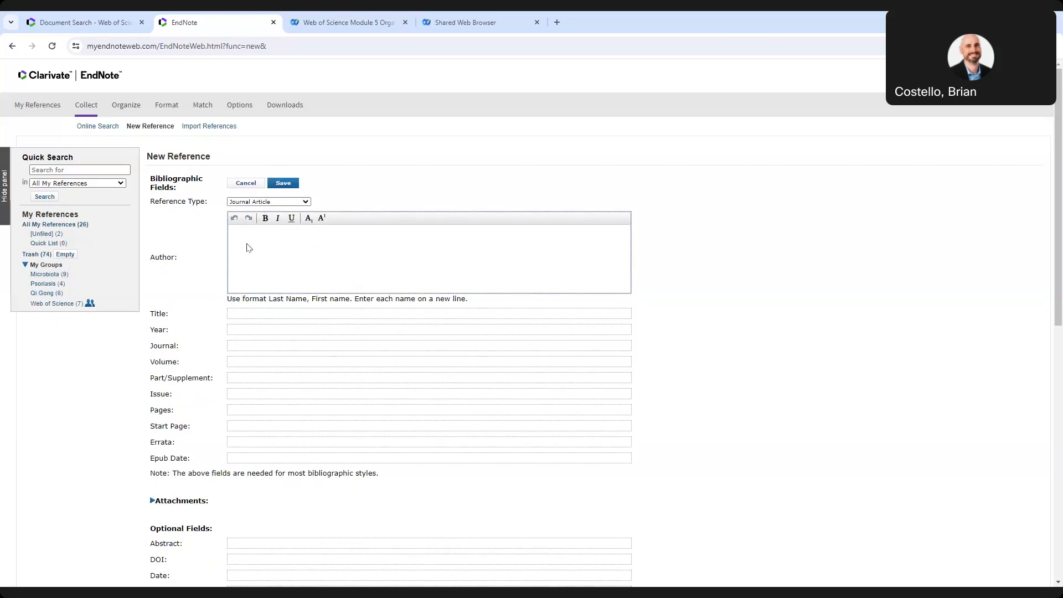
pyautogui.write('Smith, John')
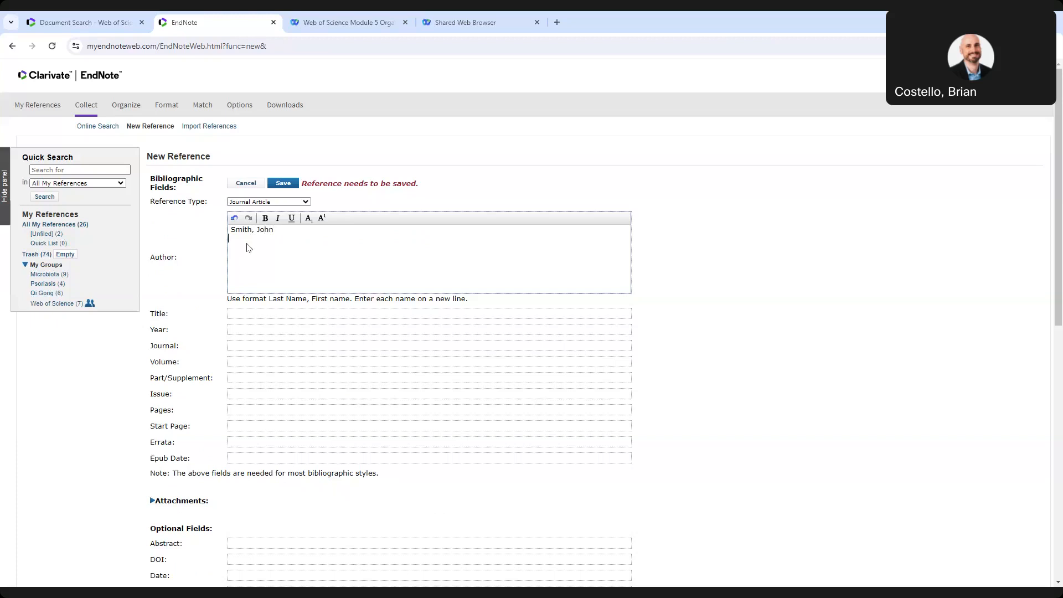
pyautogui.write('en')
pyautogui.press('BackSpace')
pyautogui.press('BackSpace')
pyautogui.press('BackSpace')
pyautogui.write('Centre National de la Recherche ')
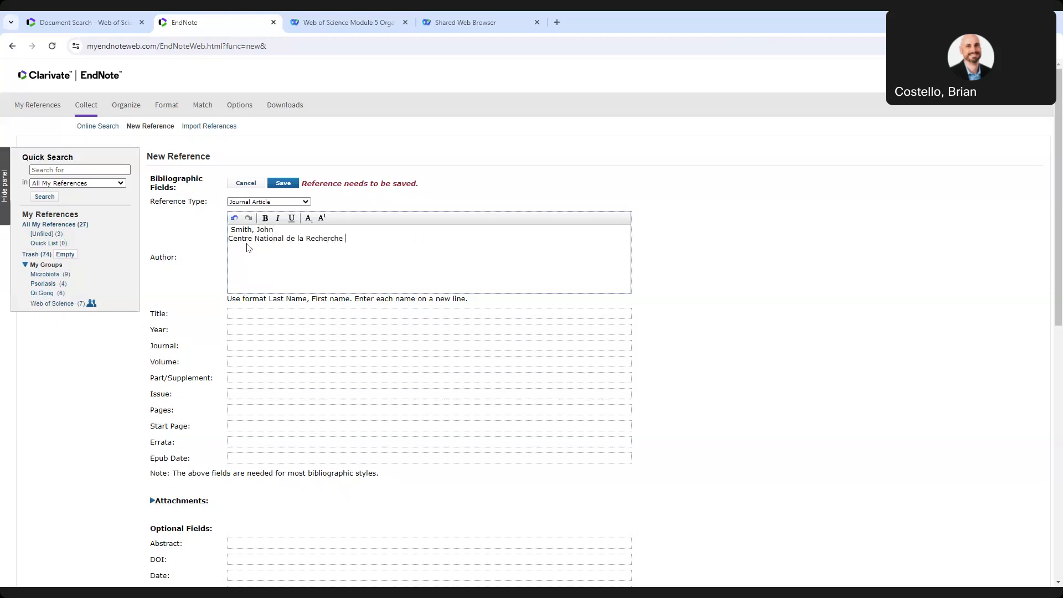
pyautogui.write('Scientifique,')
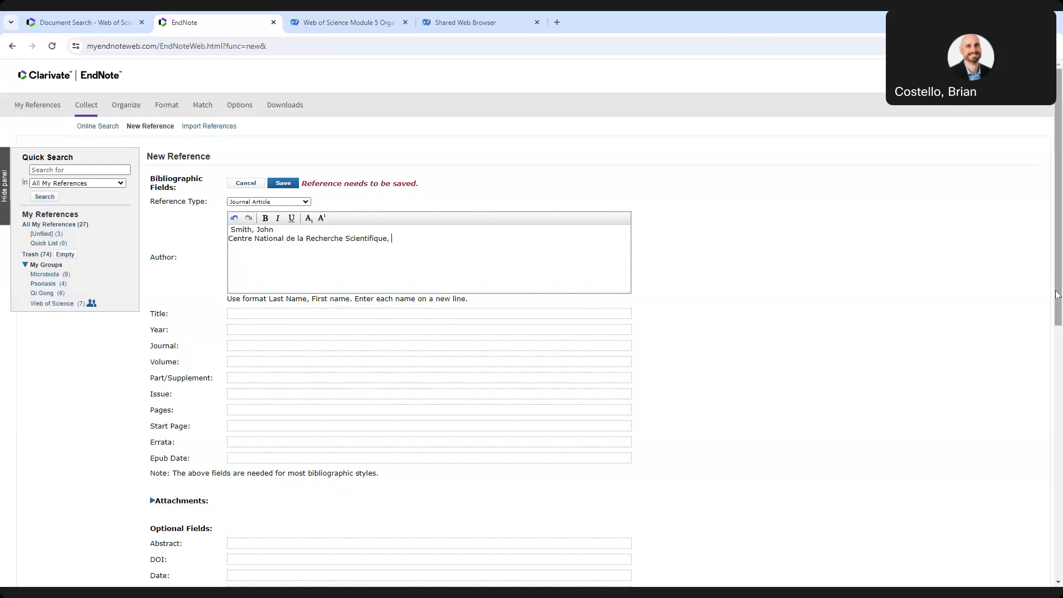
# Give the new reference the title "Chocolate" and save it
pyautogui.moveTo(1057, 295); pyautogui.dragTo(1057, 304)
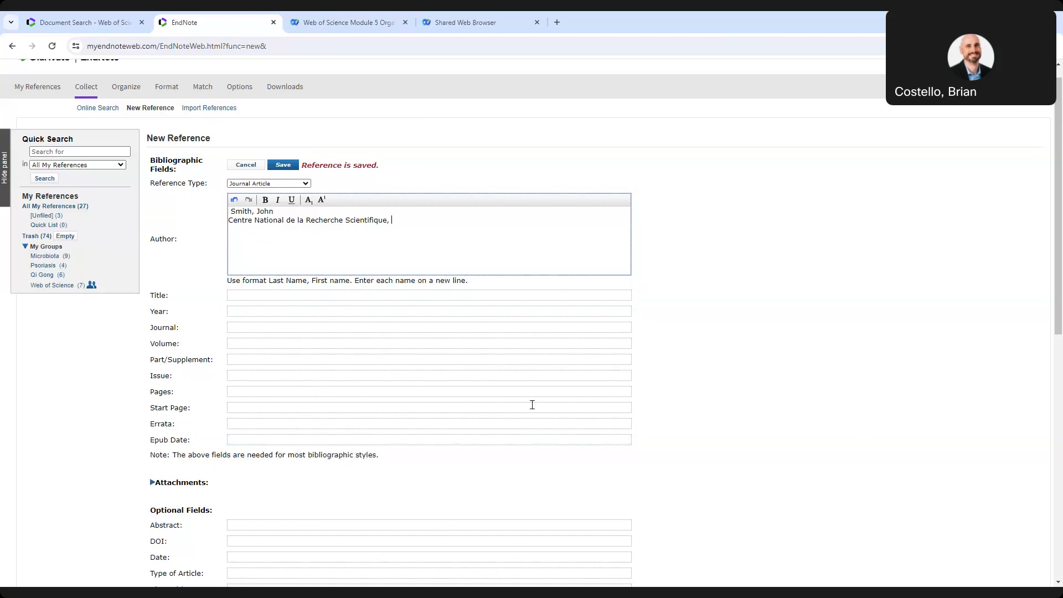
pyautogui.click(261, 296)
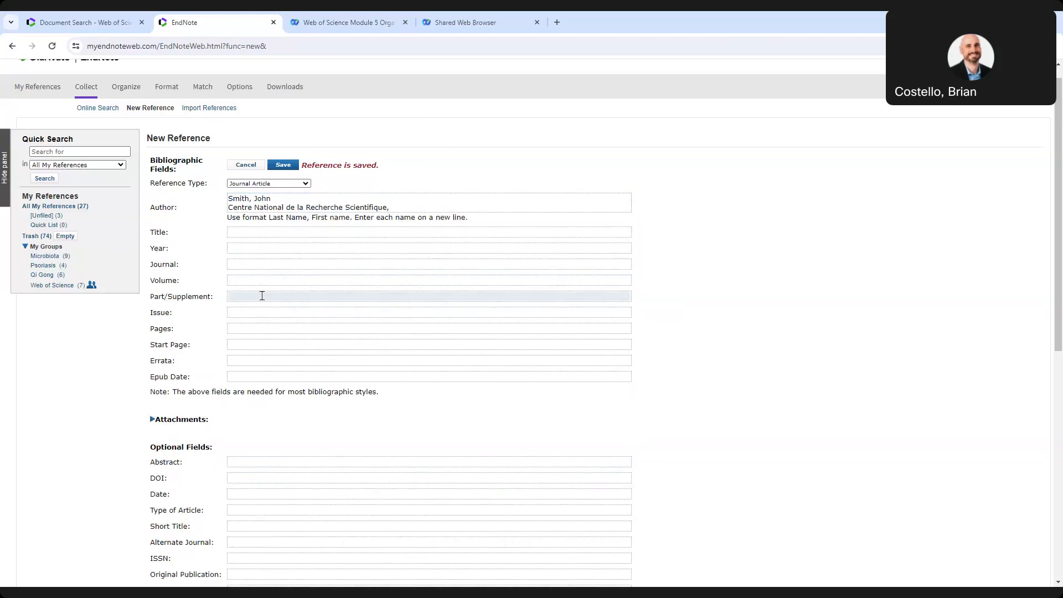
pyautogui.click(239, 232)
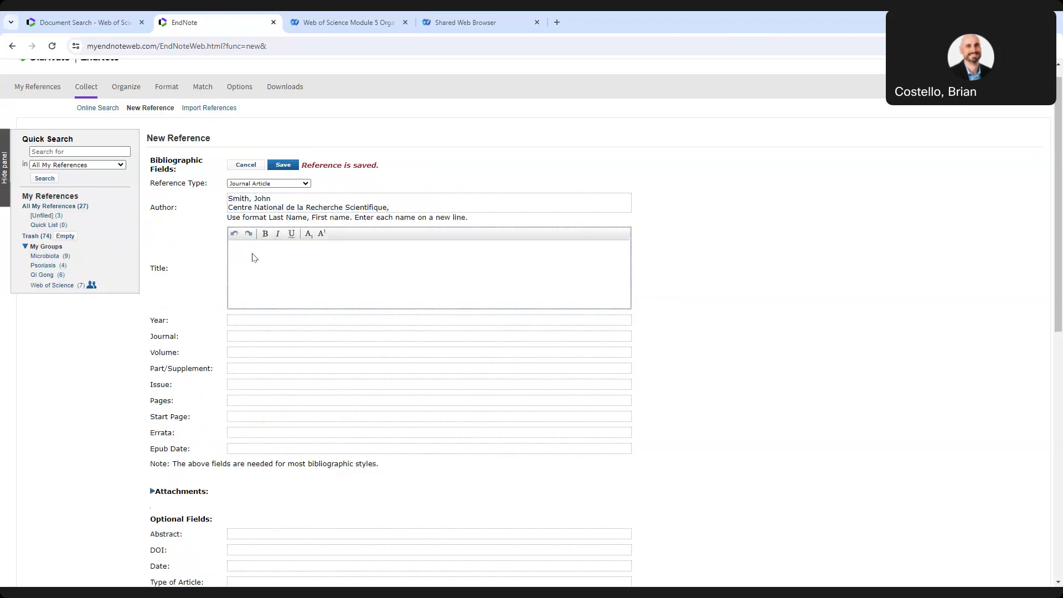
pyautogui.write('Chocolate')
pyautogui.click(288, 164)
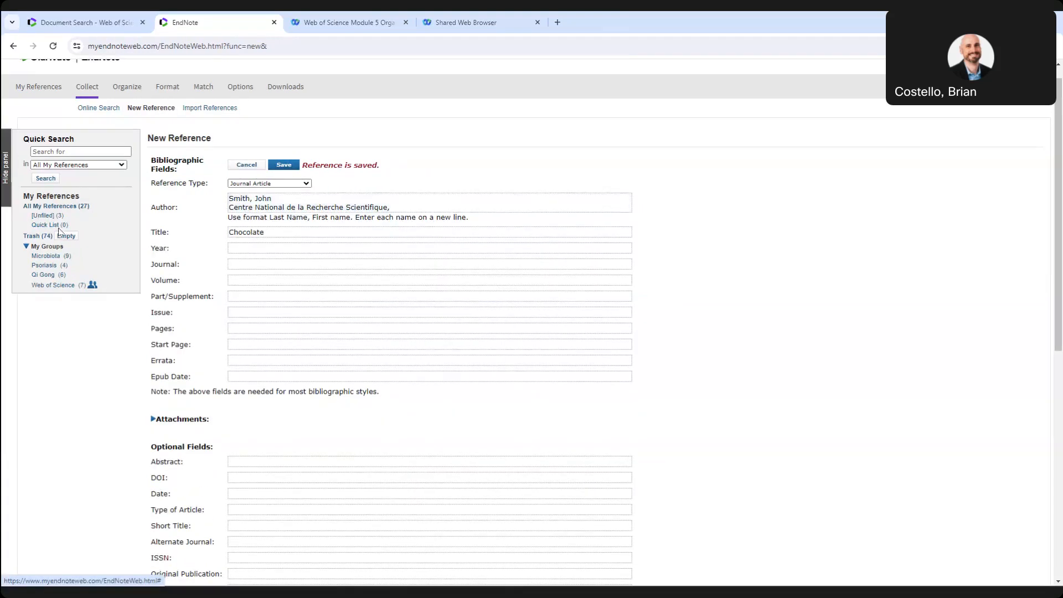
# Delete the "Chocolate" reference from the unfiled references
pyautogui.click(43, 216)
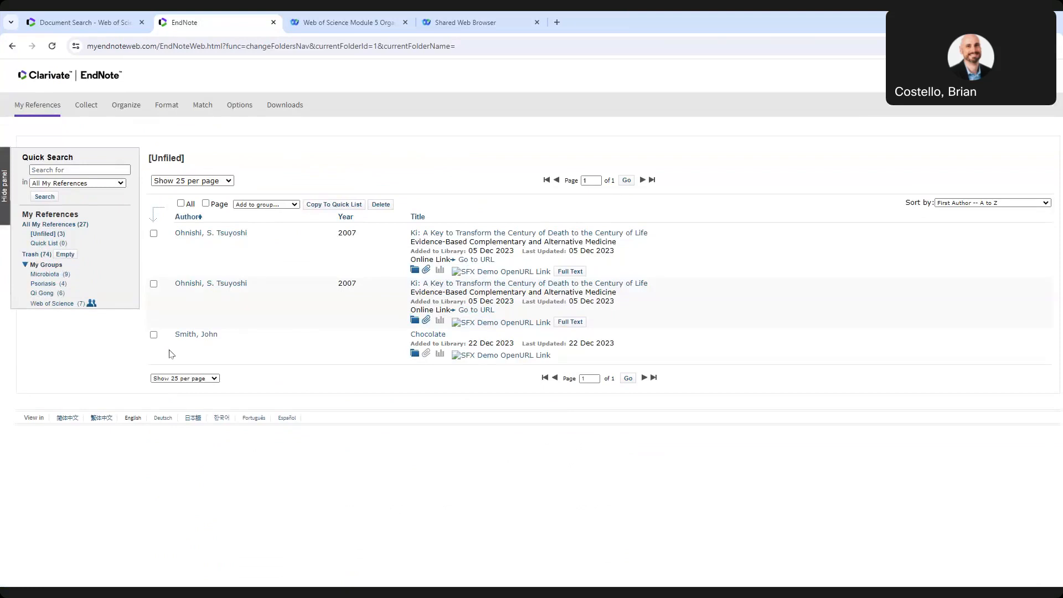
pyautogui.click(154, 335)
pyautogui.click(380, 205)
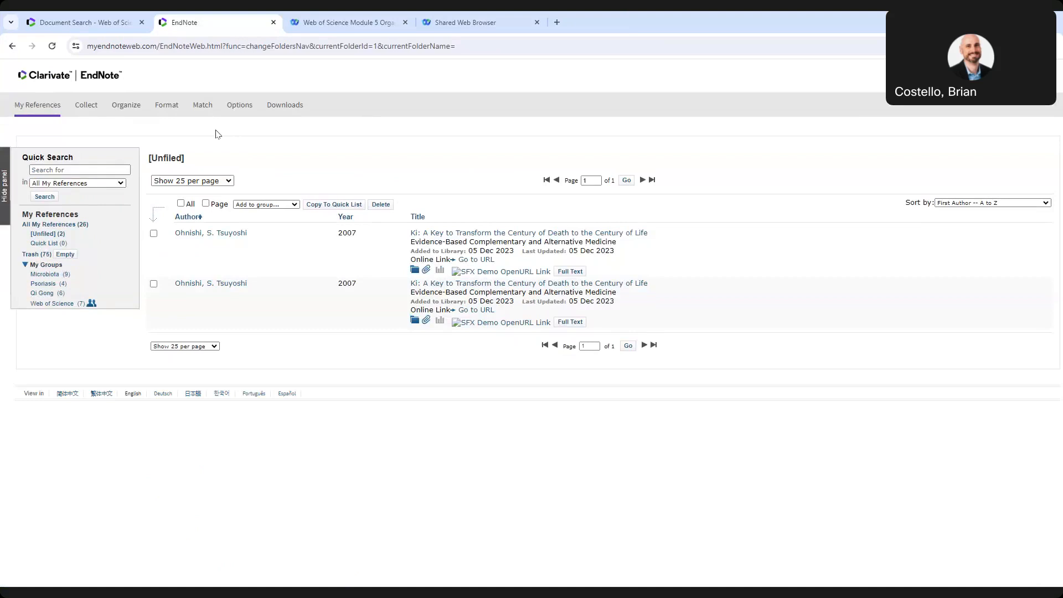
# Open the online search and show the available database and library catalog connections
pyautogui.moveTo(88, 107)
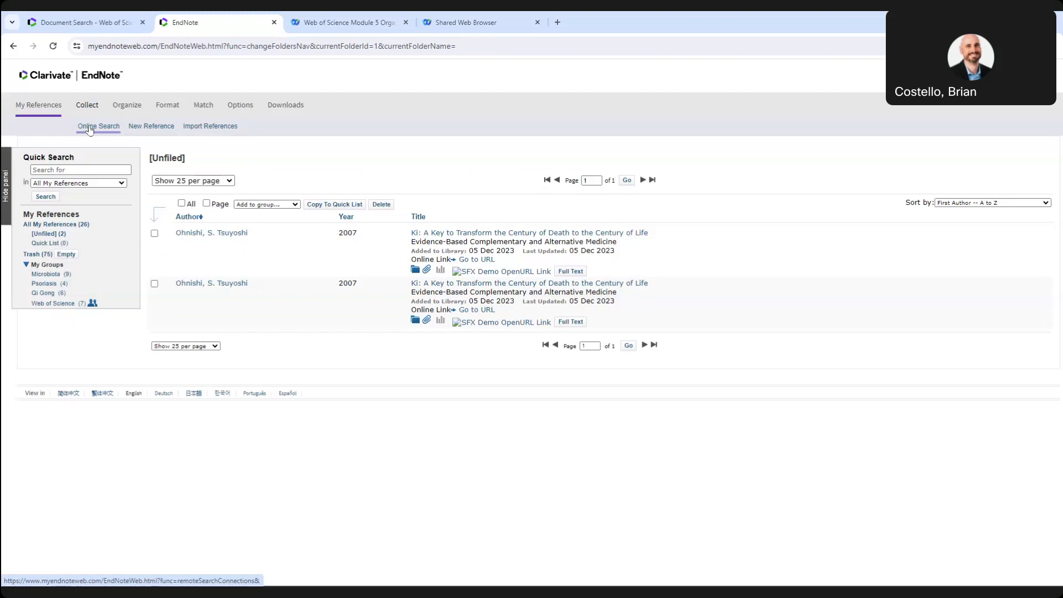
pyautogui.click(89, 130)
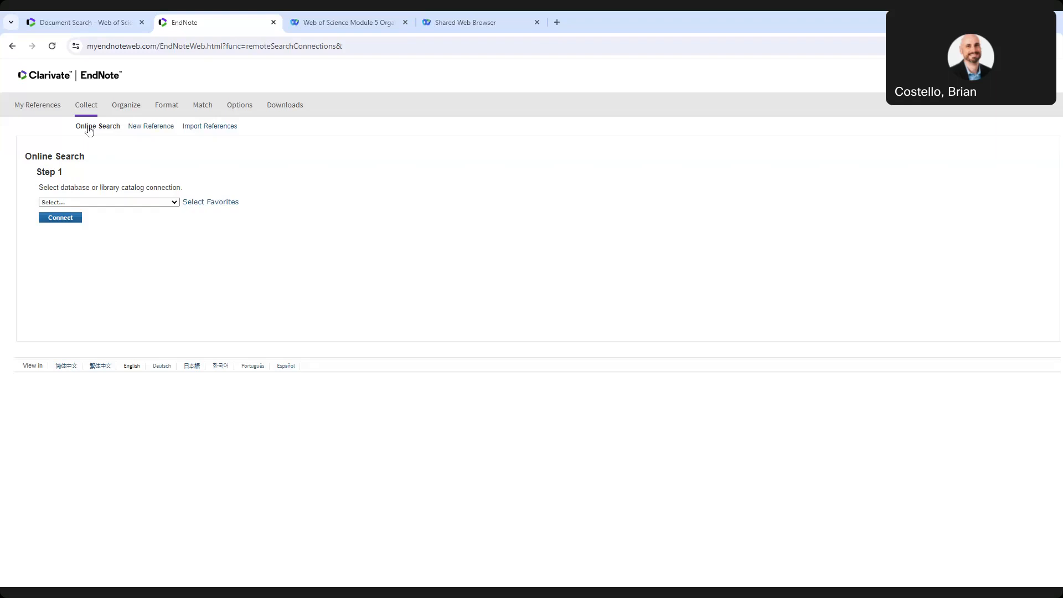
pyautogui.click(175, 202)
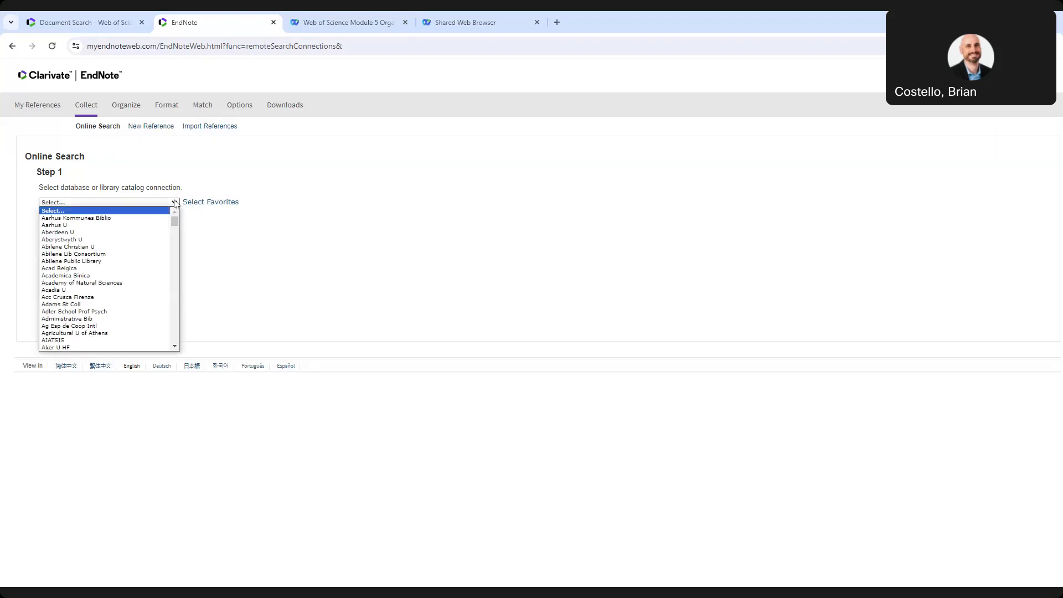
pyautogui.write('libr')
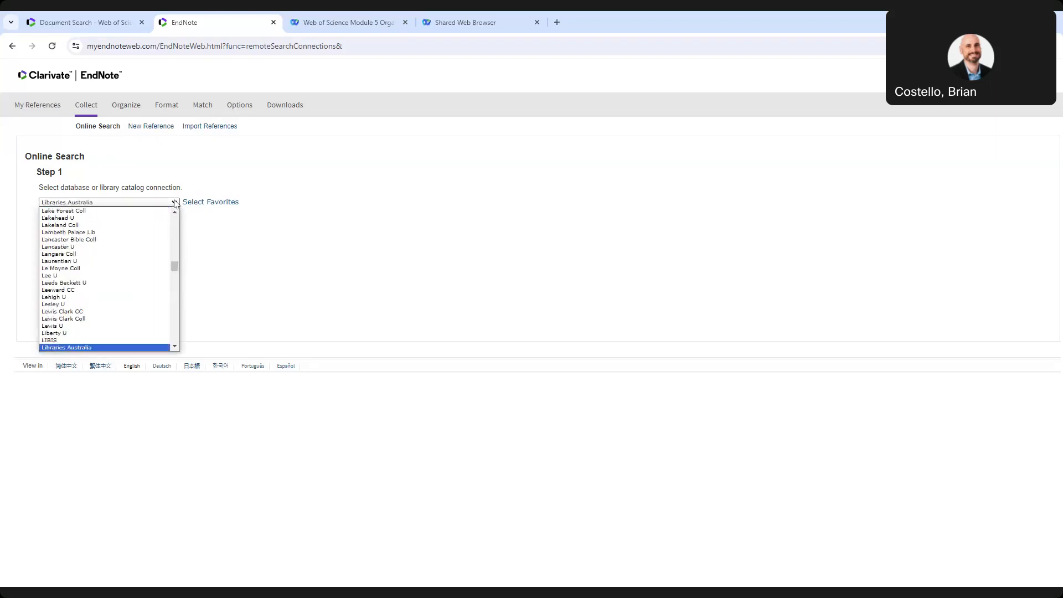
pyautogui.moveTo(174, 267); pyautogui.dragTo(176, 270)
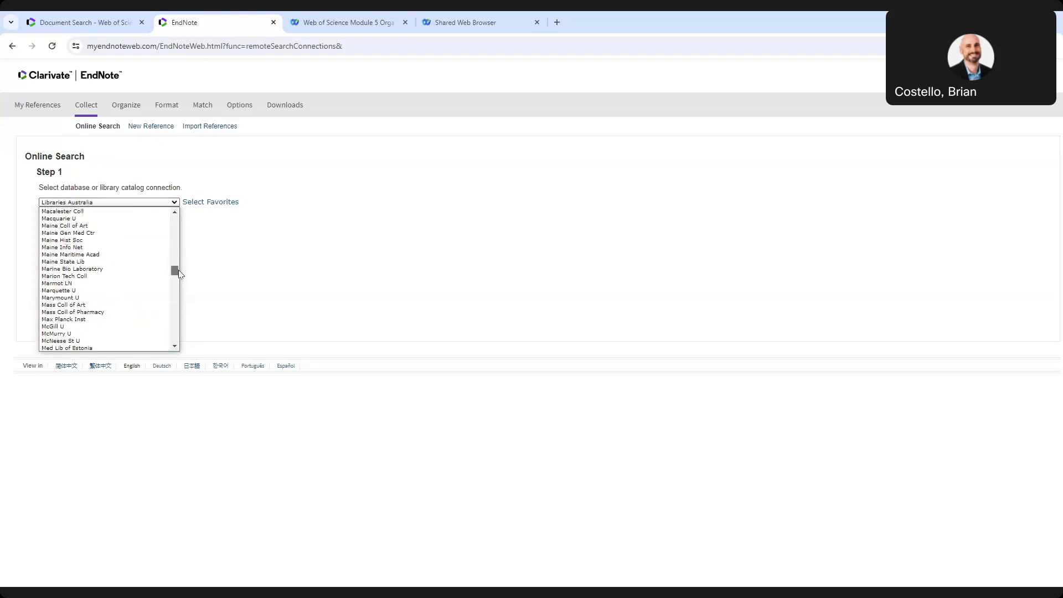
pyautogui.click(173, 203)
# Choose PubMed (NLM) as the online search database and connect to it
pyautogui.click(173, 203)
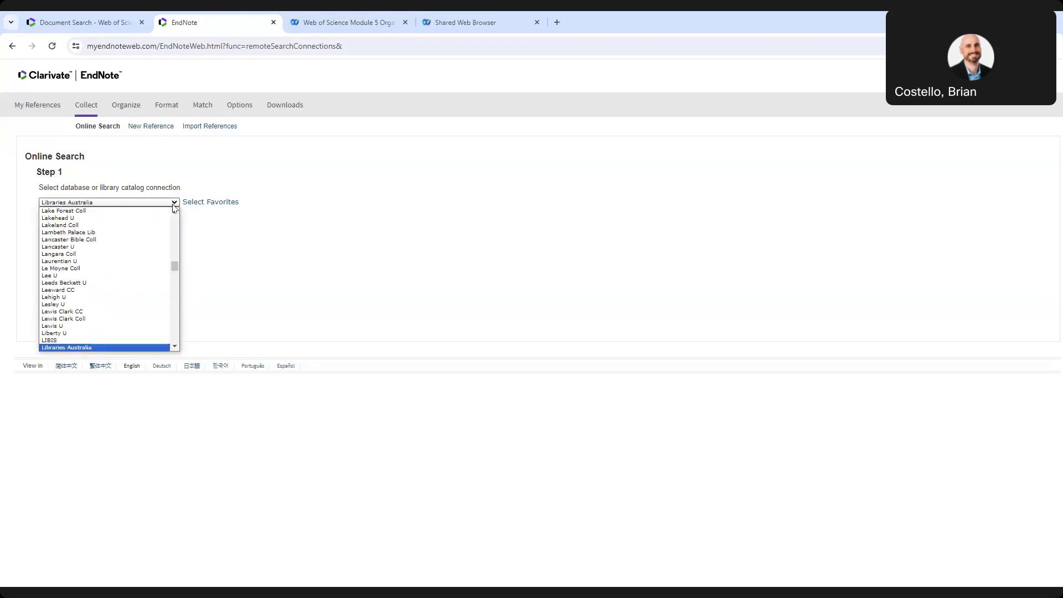
pyautogui.write('pubmed')
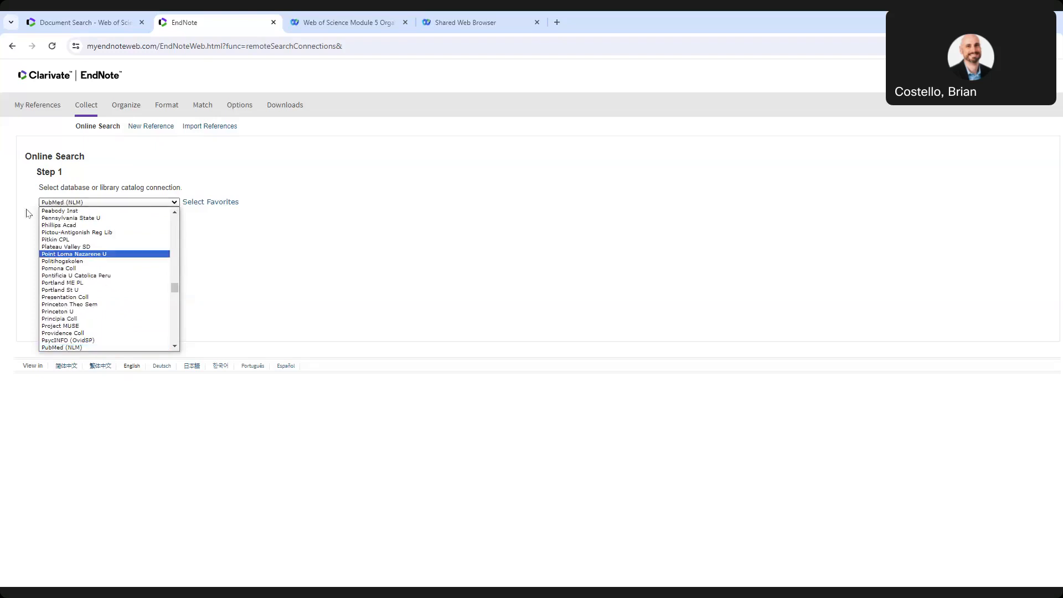
pyautogui.click(81, 203)
pyautogui.click(63, 219)
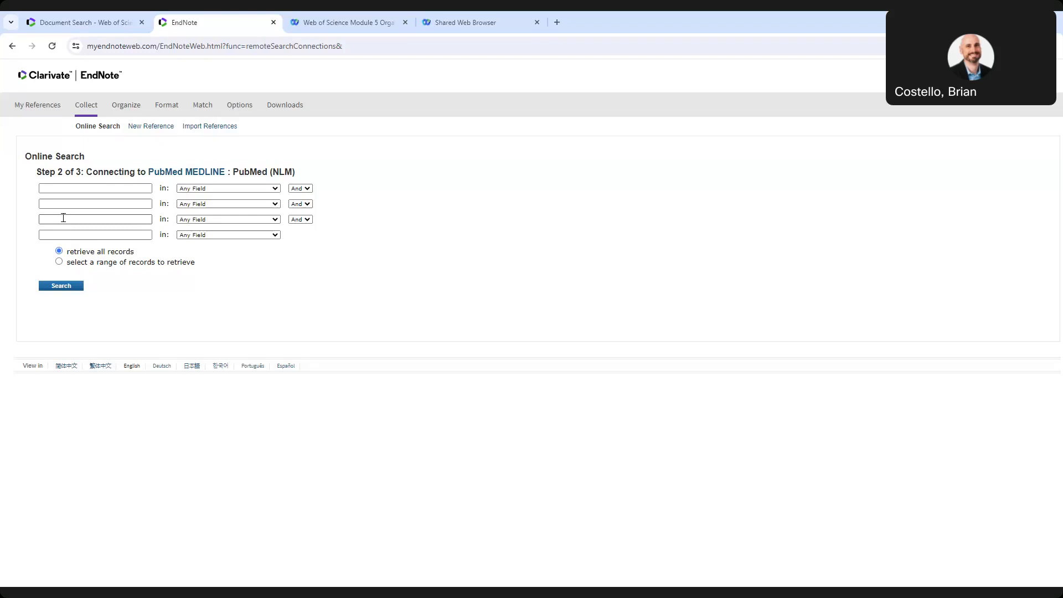
# Set the first PubMed search term to "chocolate" and restrict it to the Title field
pyautogui.click(47, 189)
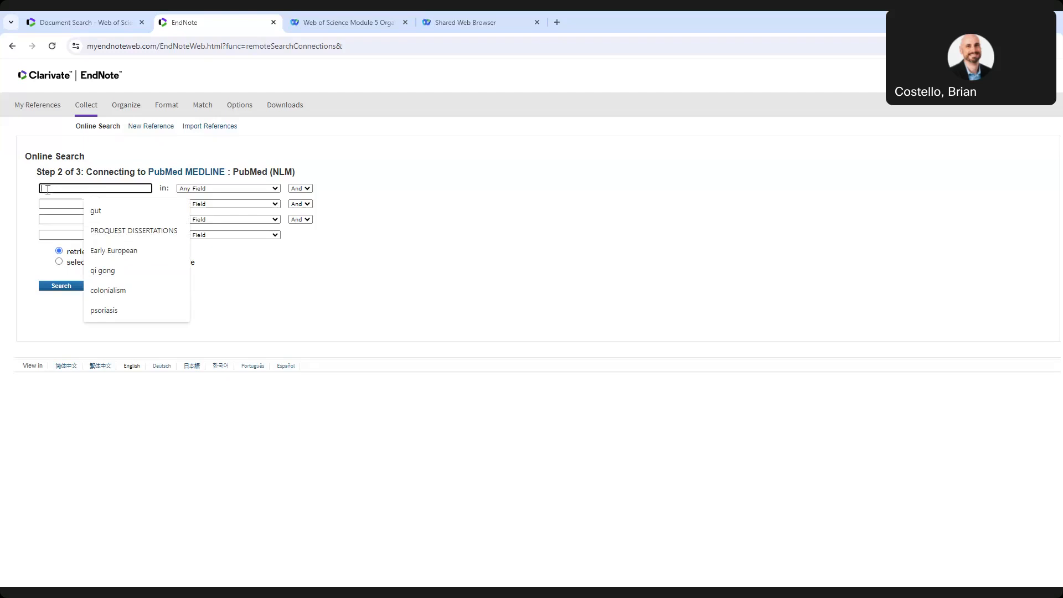
pyautogui.write('chocolate')
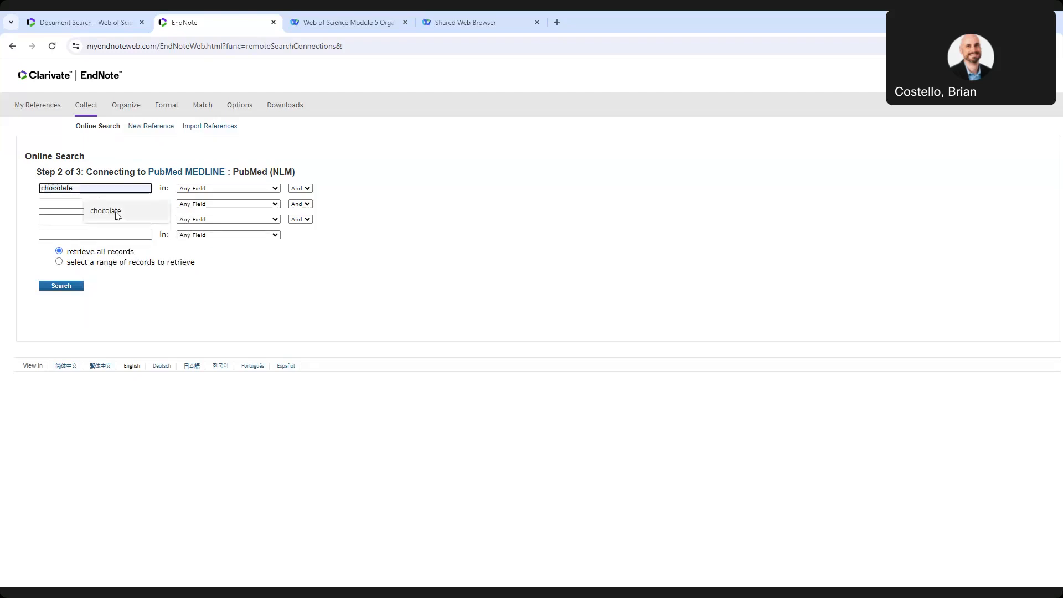
pyautogui.click(119, 213)
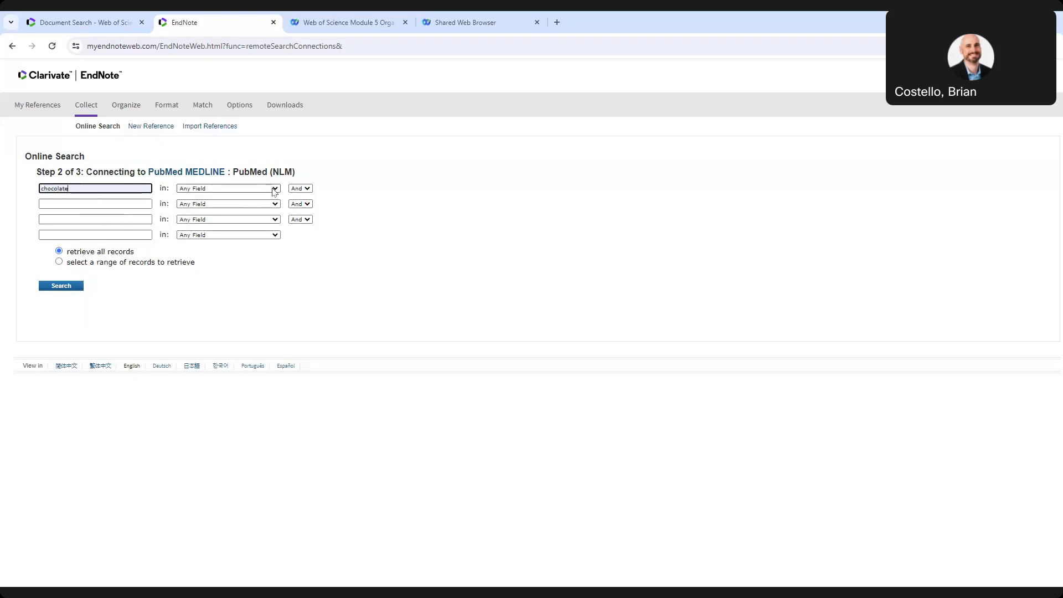
pyautogui.click(275, 190)
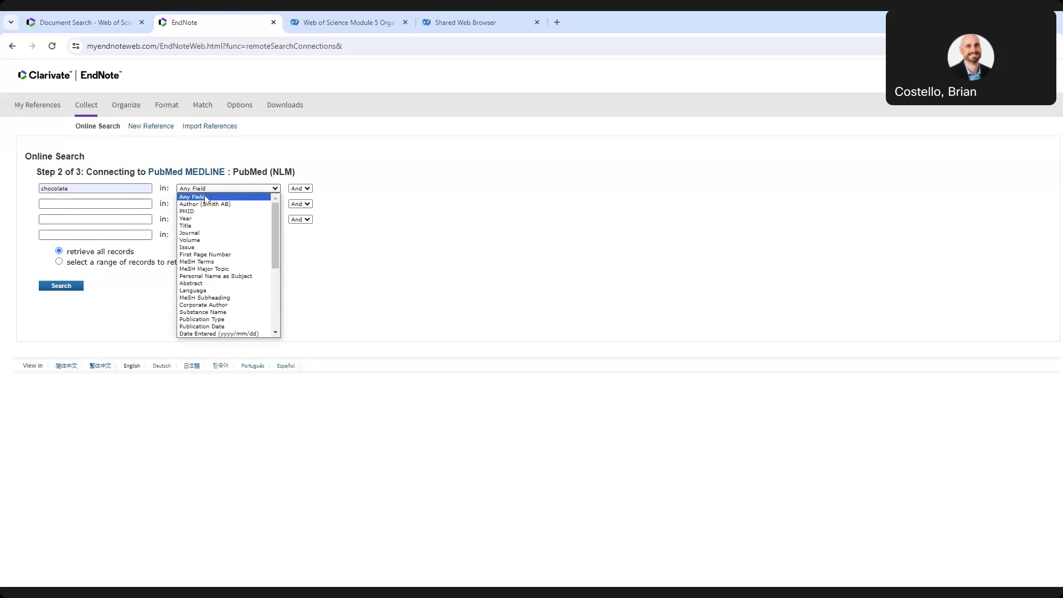
pyautogui.click(203, 226)
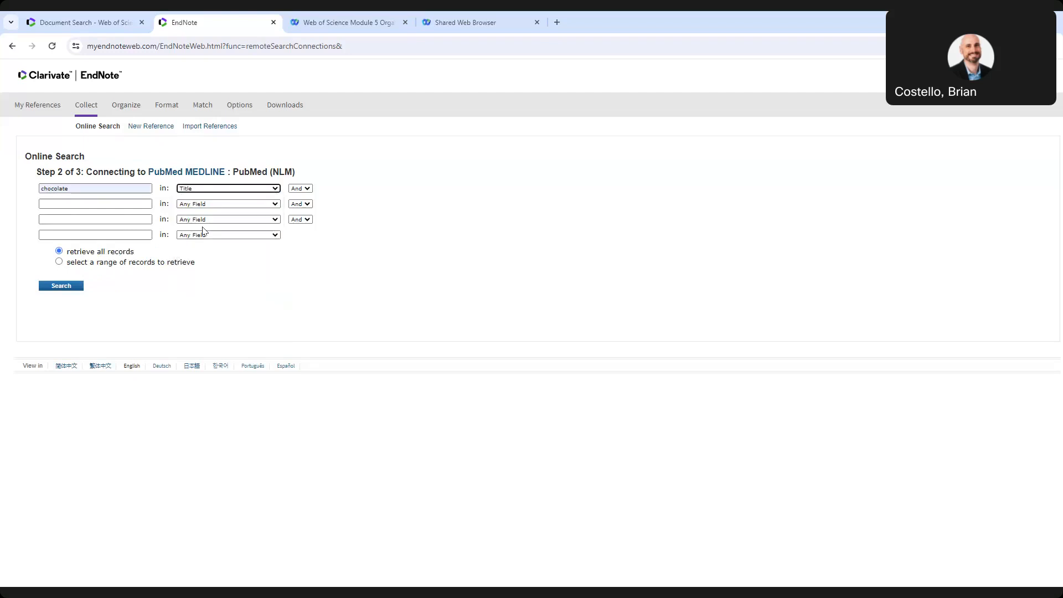
# Add "health" as the second search term in any field and run the PubMed search
pyautogui.click(66, 204)
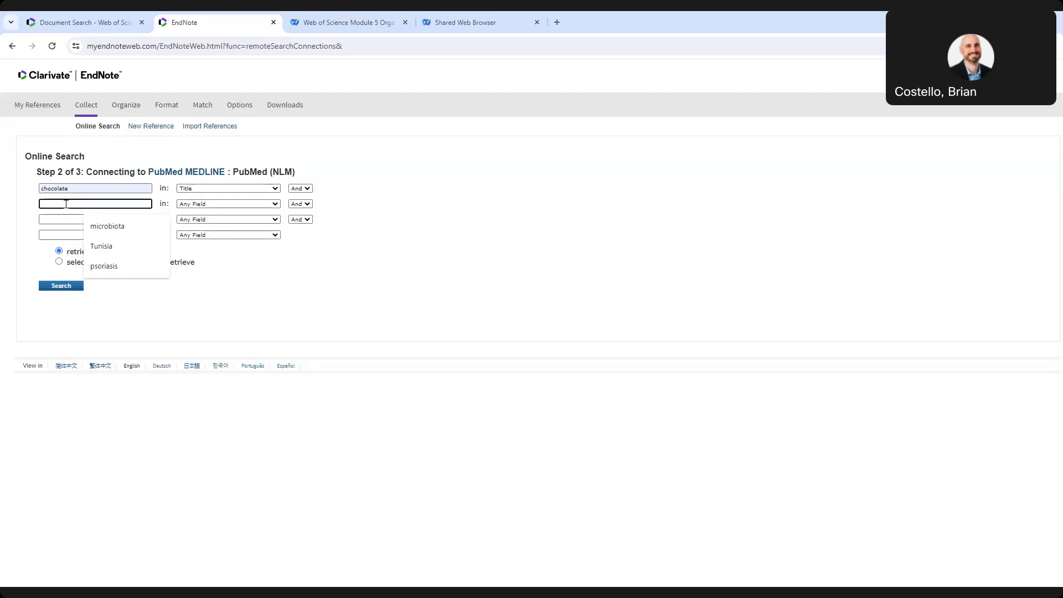
pyautogui.write('healy')
pyautogui.press('BackSpace')
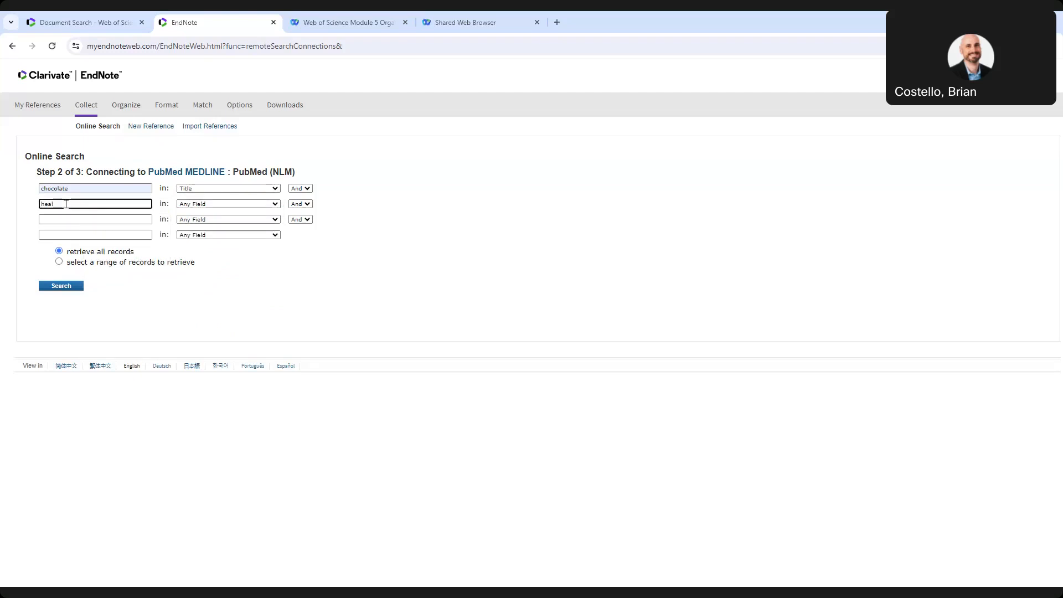
pyautogui.write('th')
pyautogui.click(64, 288)
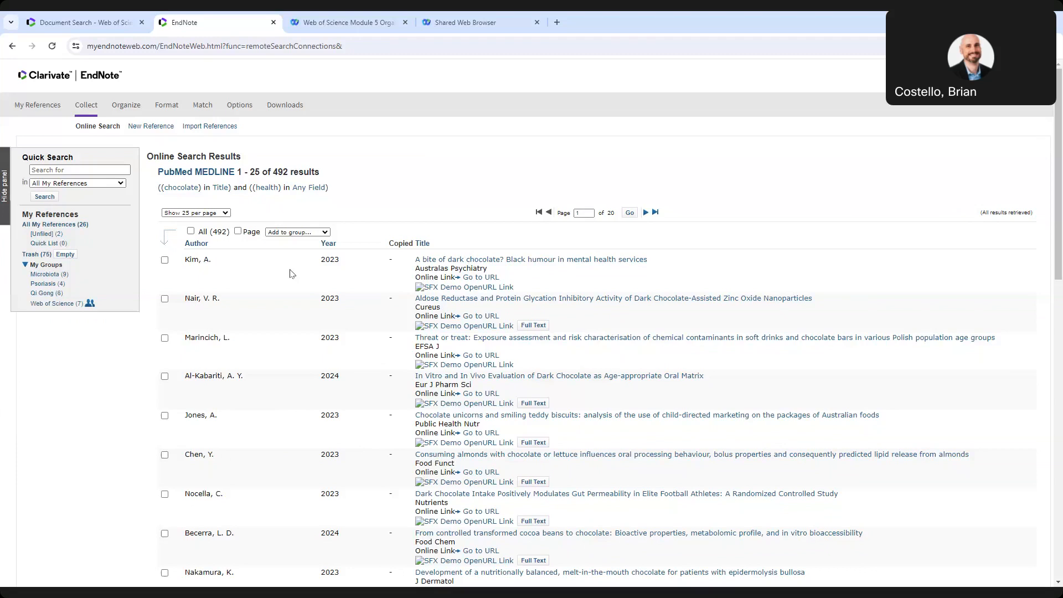
# Open "A bite of dark chocolate? Black humour in mental health services" and add it to a new group named "Chocolate"
pyautogui.click(496, 261)
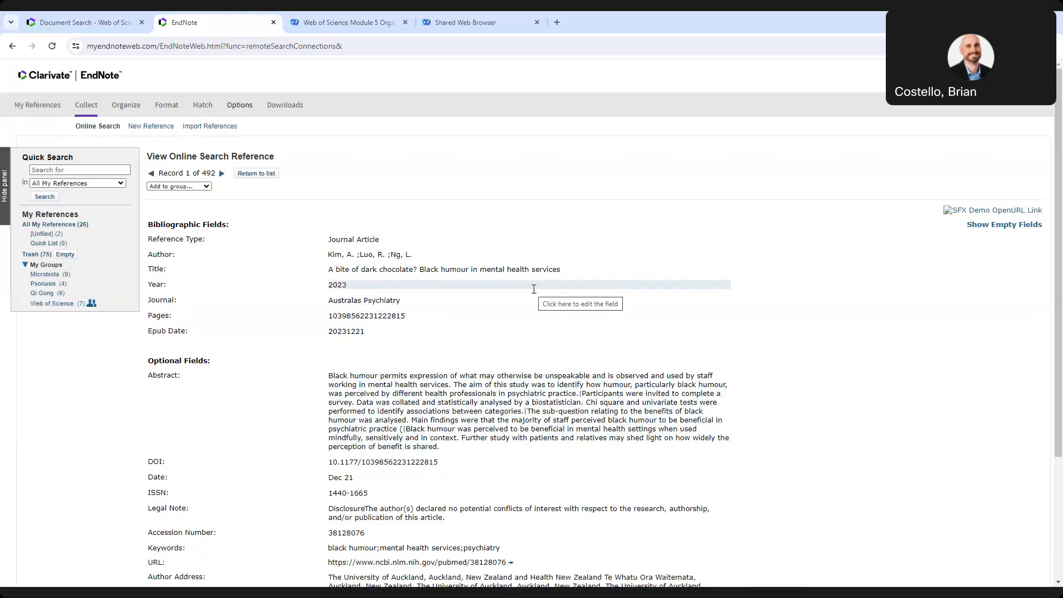
pyautogui.click(208, 189)
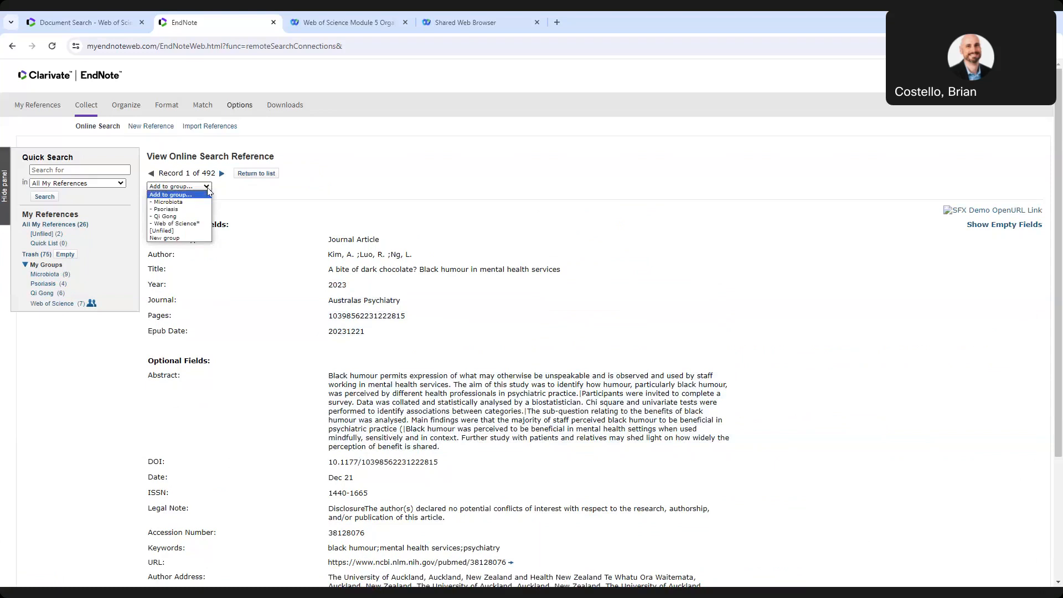
pyautogui.click(164, 237)
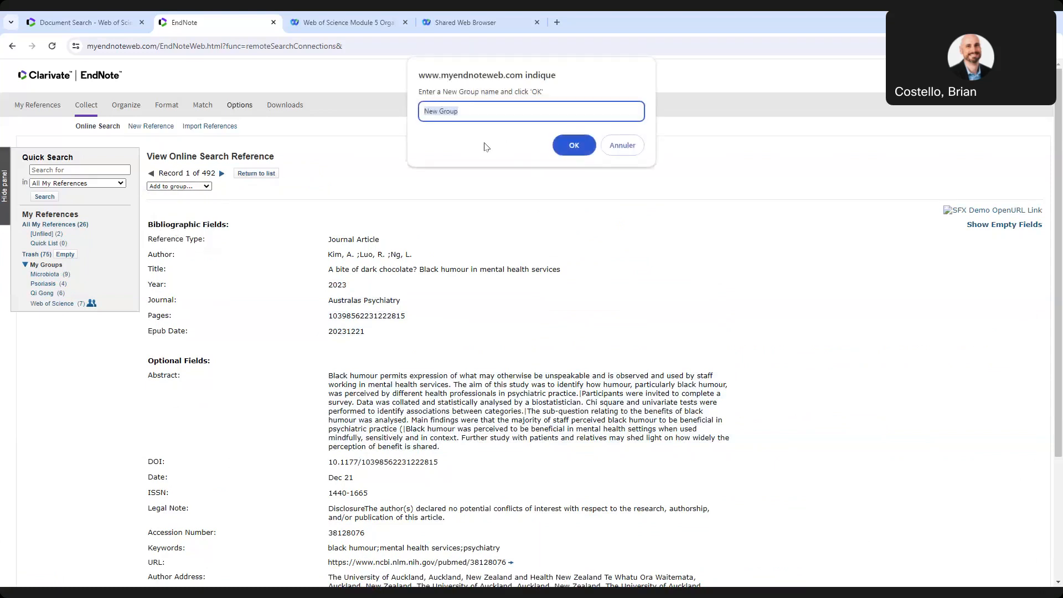
pyautogui.write('Chocolate')
pyautogui.click(574, 146)
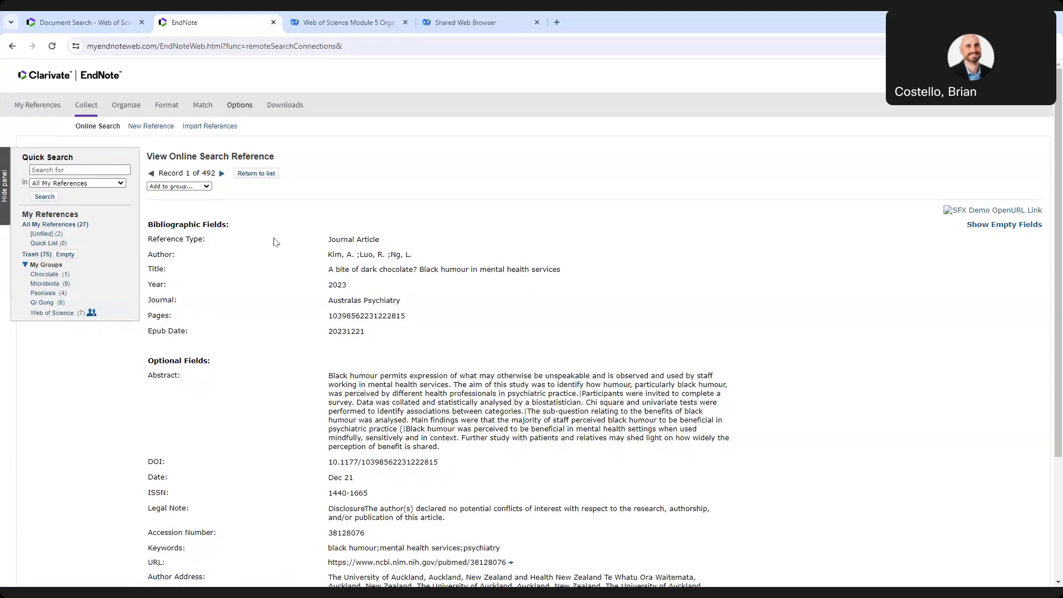
# Return to the PubMed results and select "In Vitro and In Vivo Evaluation of Dark Chocolate as Age-appropriate Oral Matrix"
pyautogui.click(252, 176)
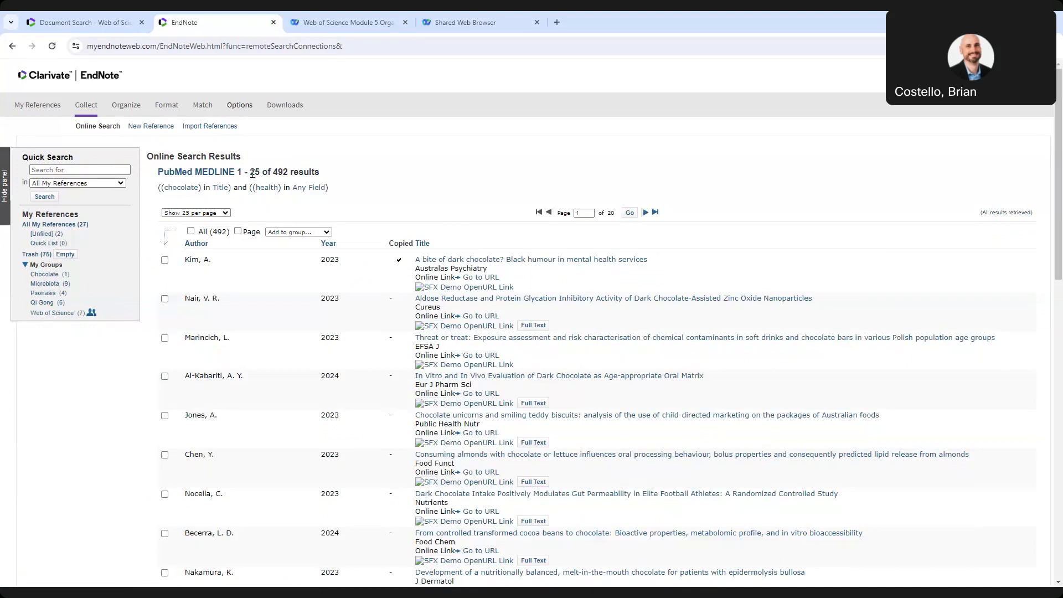
pyautogui.click(165, 376)
# Switch to Web of Science and search the Core Collection for the topic "chocolate and health"
pyautogui.click(97, 23)
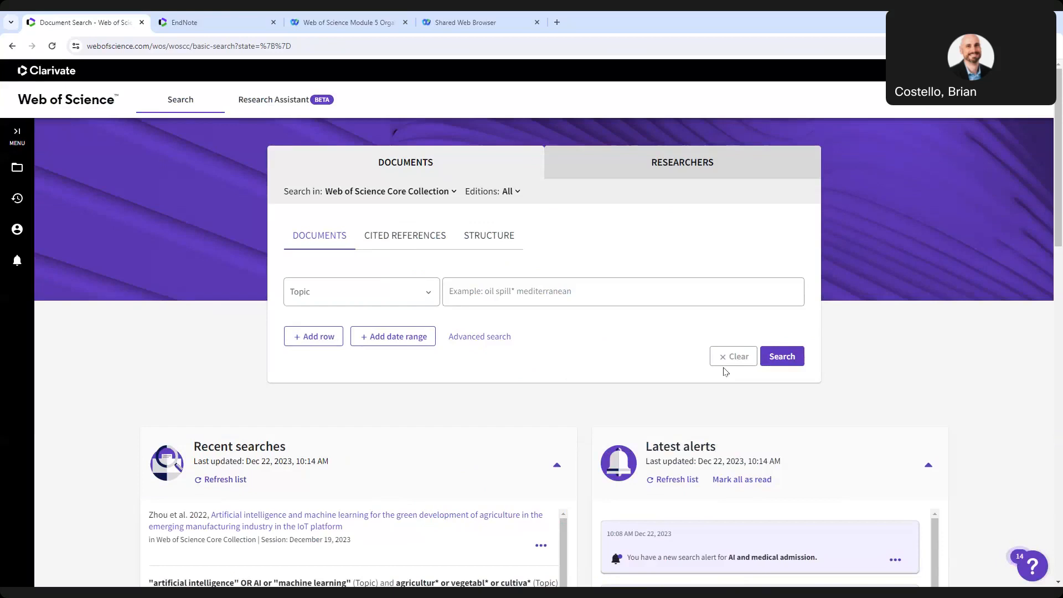
pyautogui.click(487, 294)
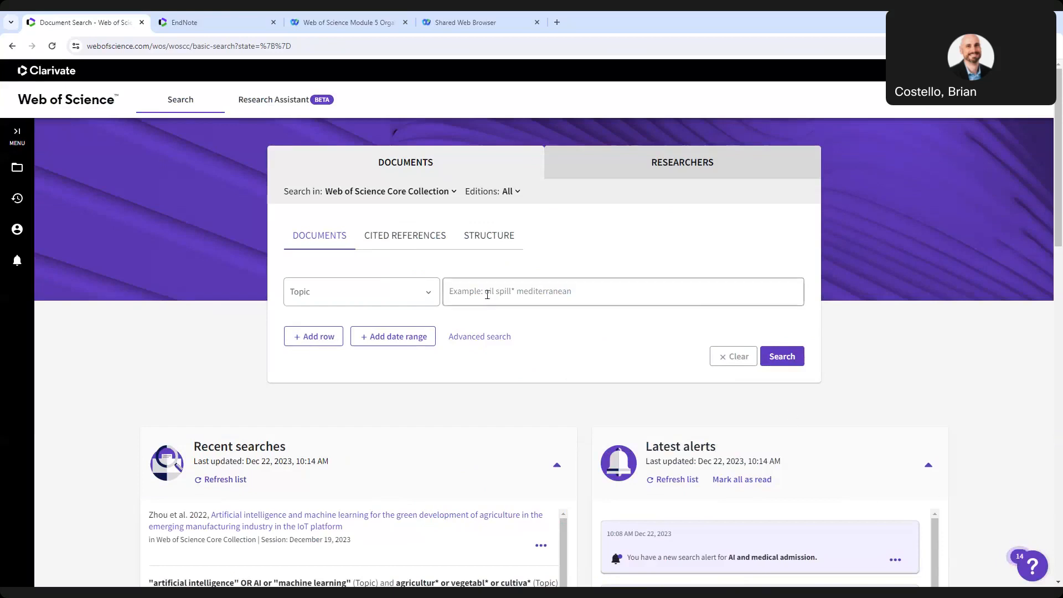
pyautogui.click(487, 294)
pyautogui.write('choc')
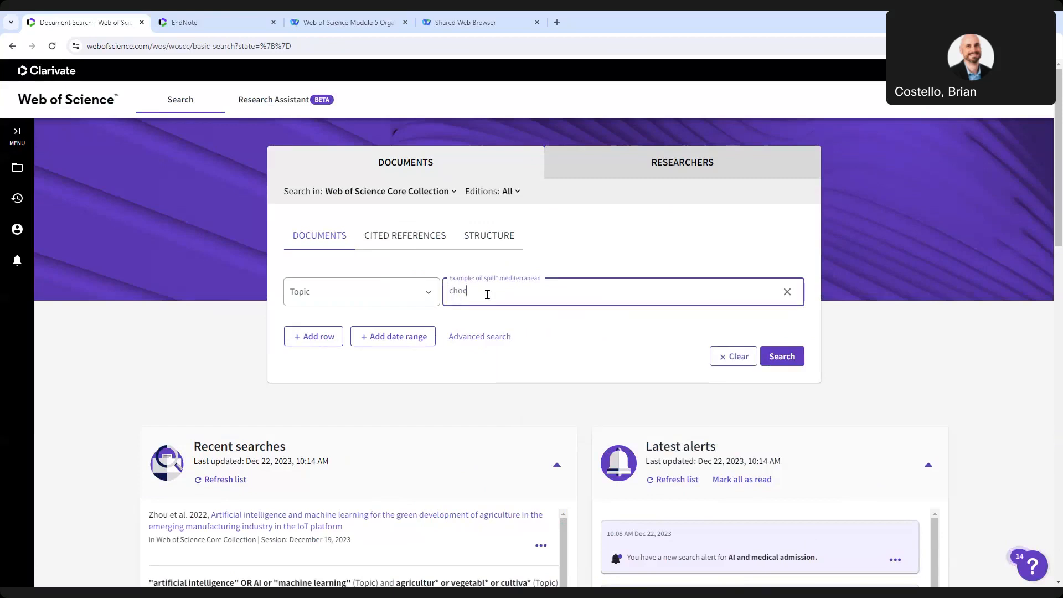
pyautogui.write('olate and health')
pyautogui.click(781, 358)
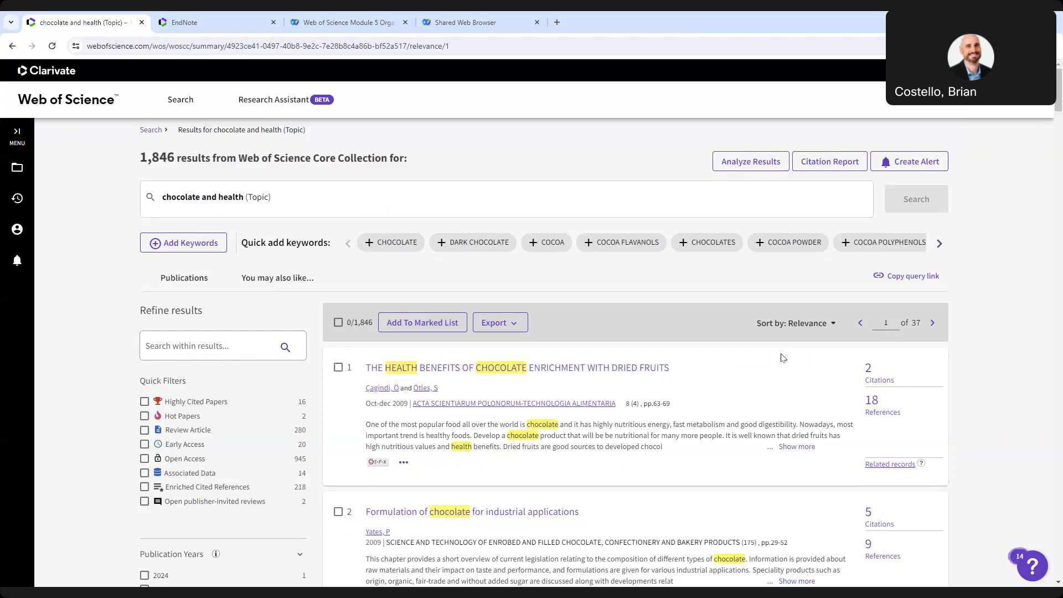
# Refine the "chocolate and health" results to Highly Cited Papers and Hot Papers
pyautogui.click(515, 328)
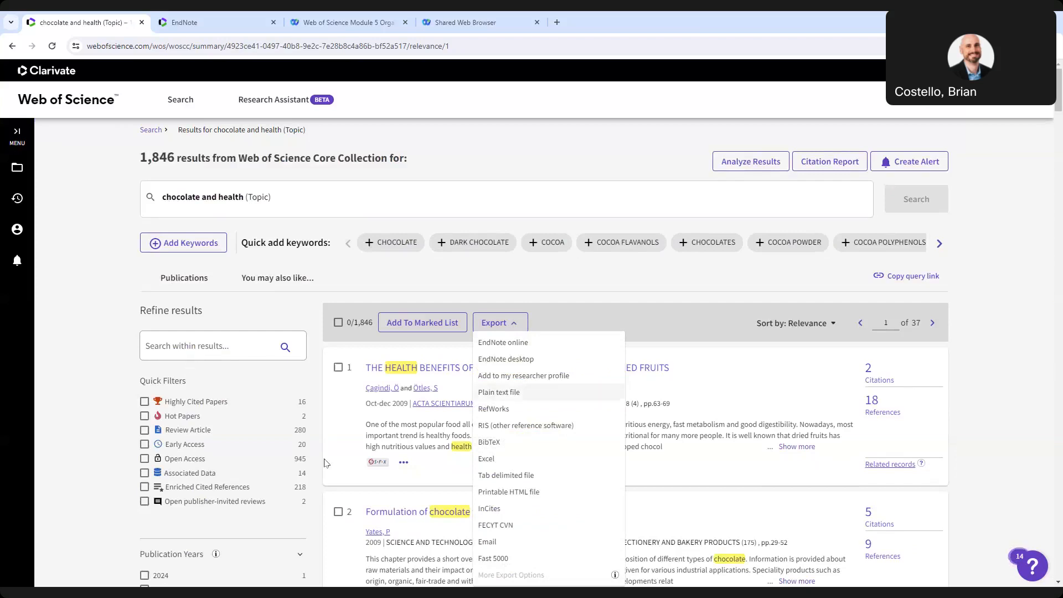
pyautogui.click(146, 406)
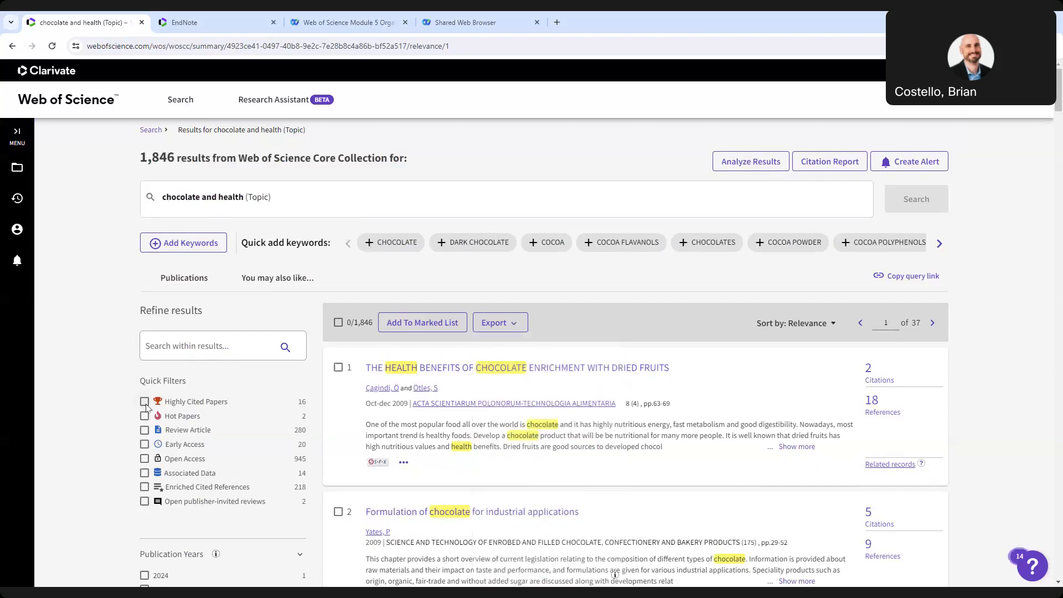
pyautogui.click(145, 403)
pyautogui.click(145, 416)
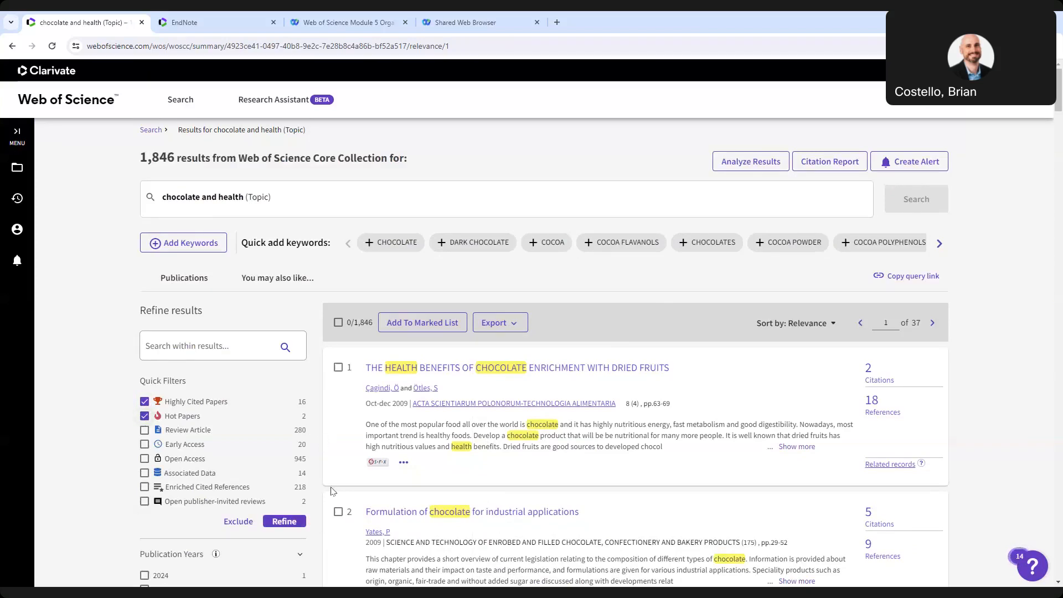
pyautogui.click(287, 522)
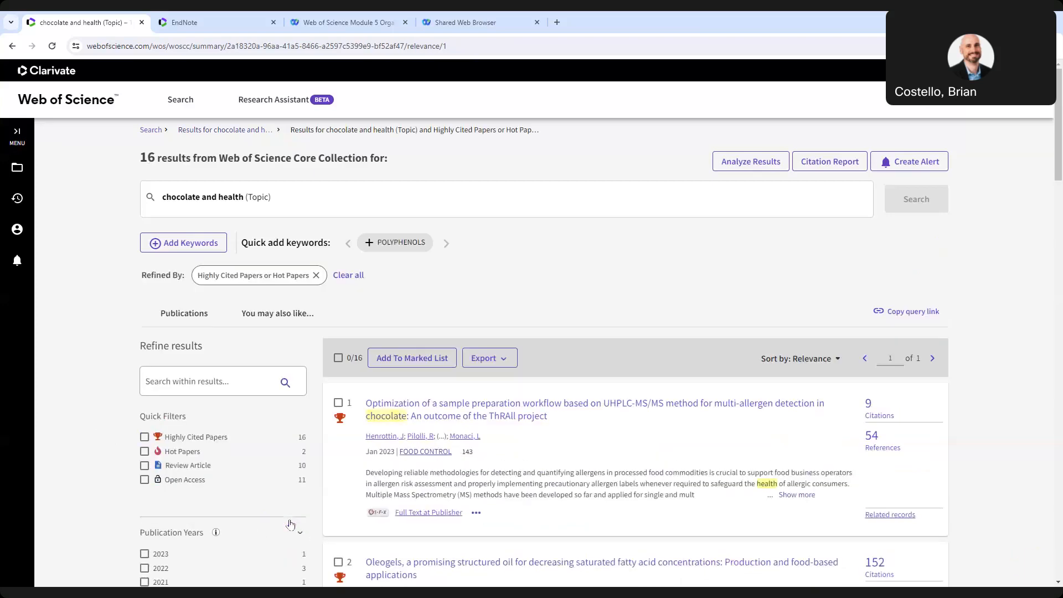
# Set up an EndNote Online export of all records on the page, with Custom selection as the record content
pyautogui.moveTo(1058, 176)
pyautogui.mouseDown()
pyautogui.moveTo(1058, 217)
pyautogui.moveTo(1057, 184)
pyautogui.mouseUp()
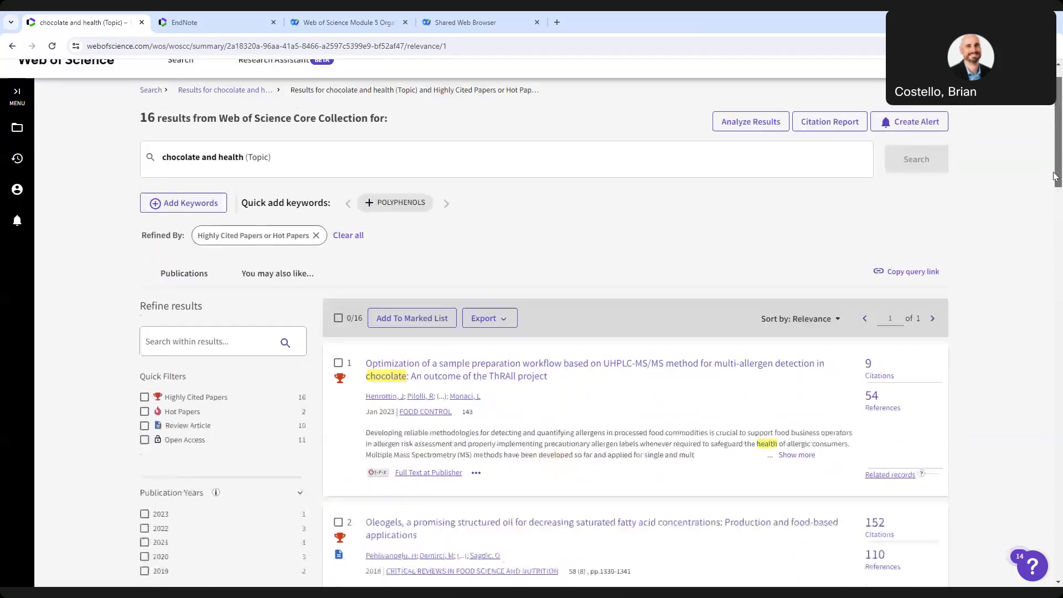
pyautogui.click(505, 321)
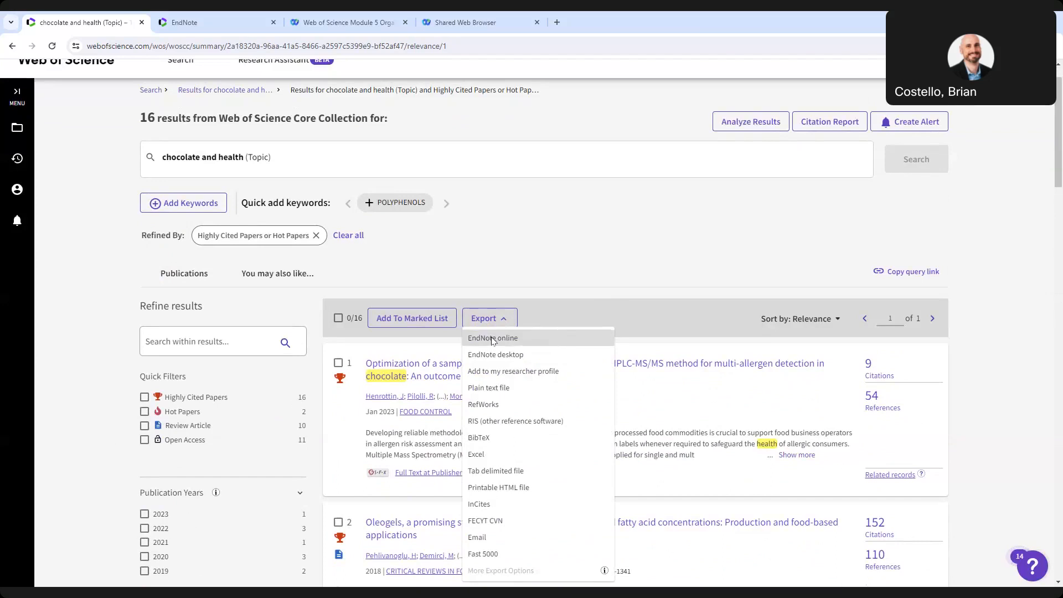
pyautogui.click(492, 338)
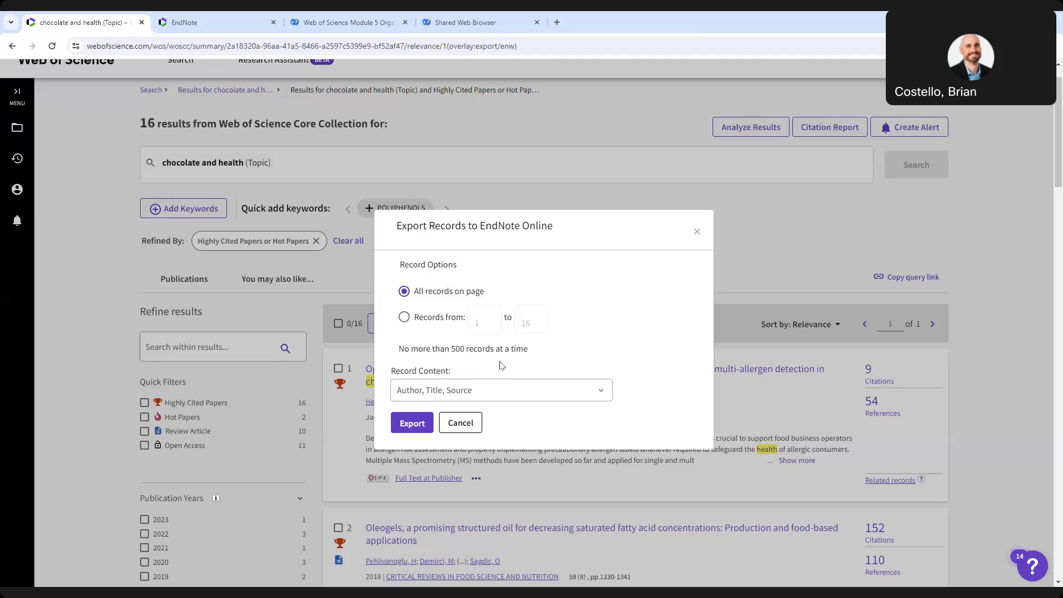
pyautogui.click(571, 400)
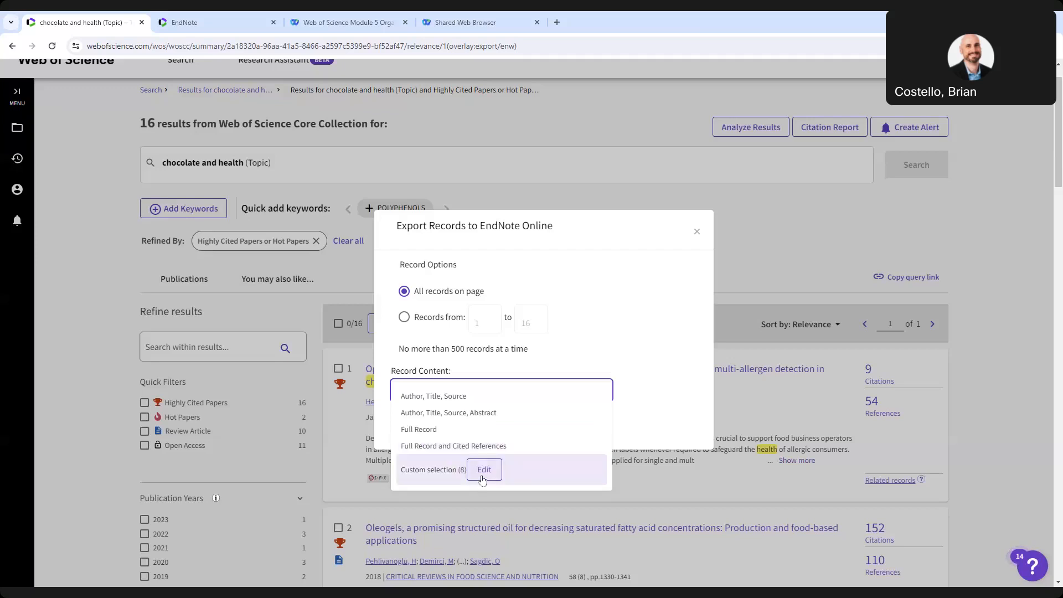
pyautogui.click(482, 475)
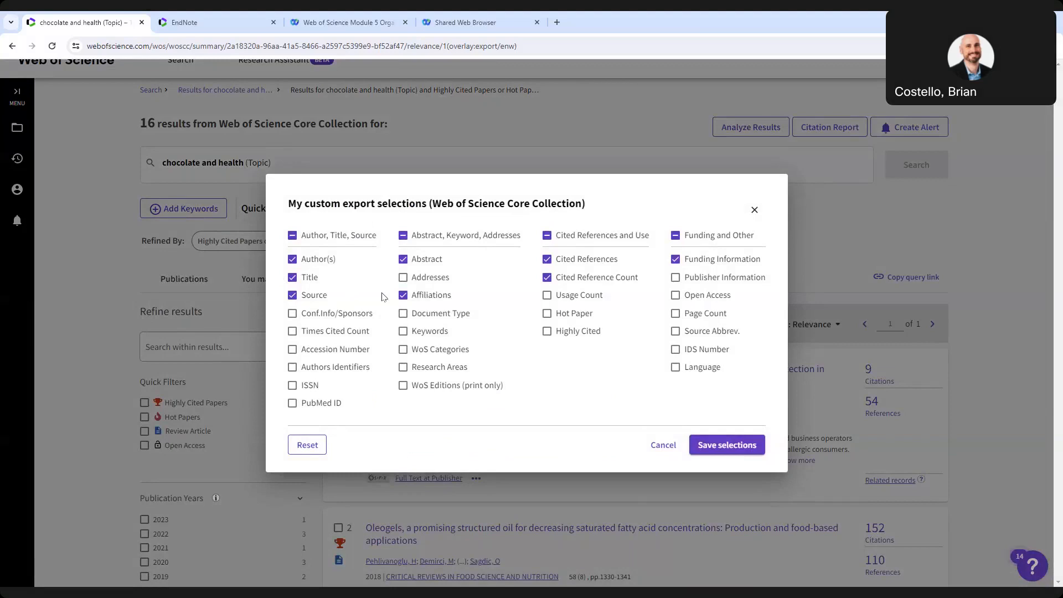
pyautogui.click(753, 210)
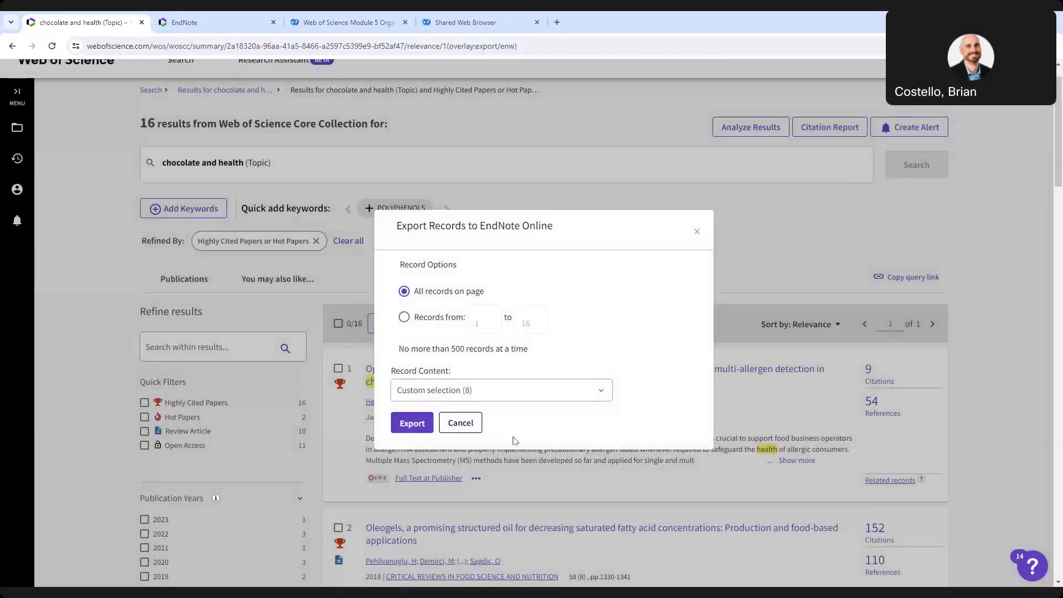
# Export the refined "chocolate and health" records to EndNote Online and check the first record's EndNote library marker
pyautogui.click(404, 425)
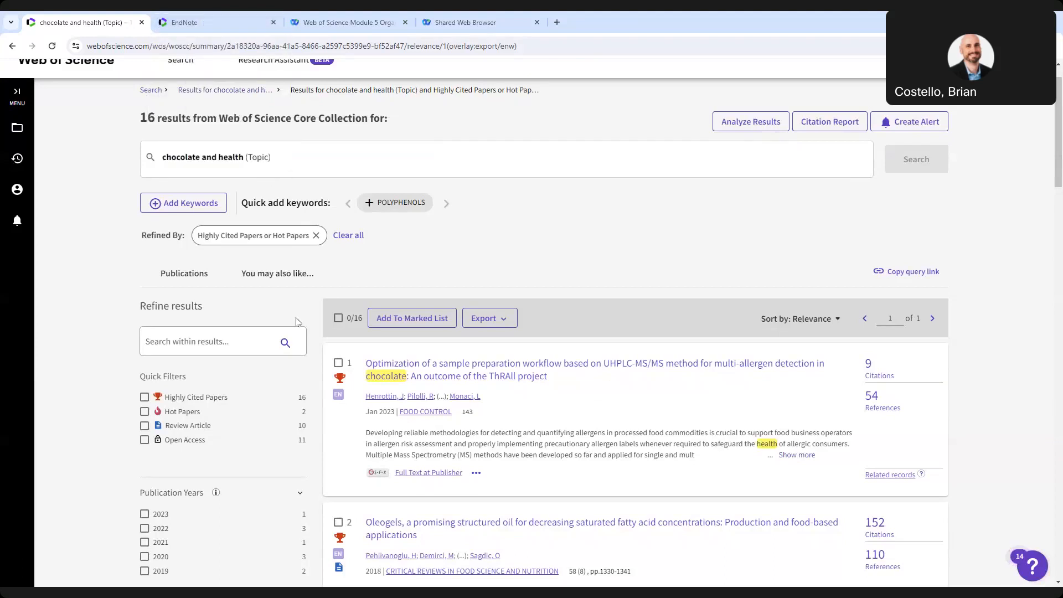
pyautogui.moveTo(338, 394)
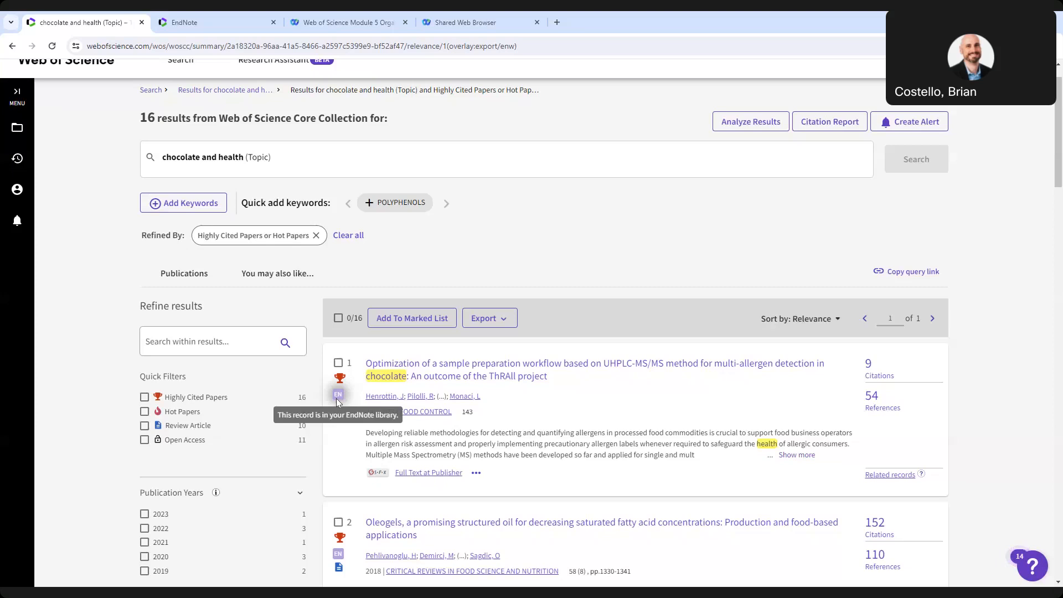
# Switch to EndNote, refresh the library, and add all references to the Web of Science group
pyautogui.click(205, 23)
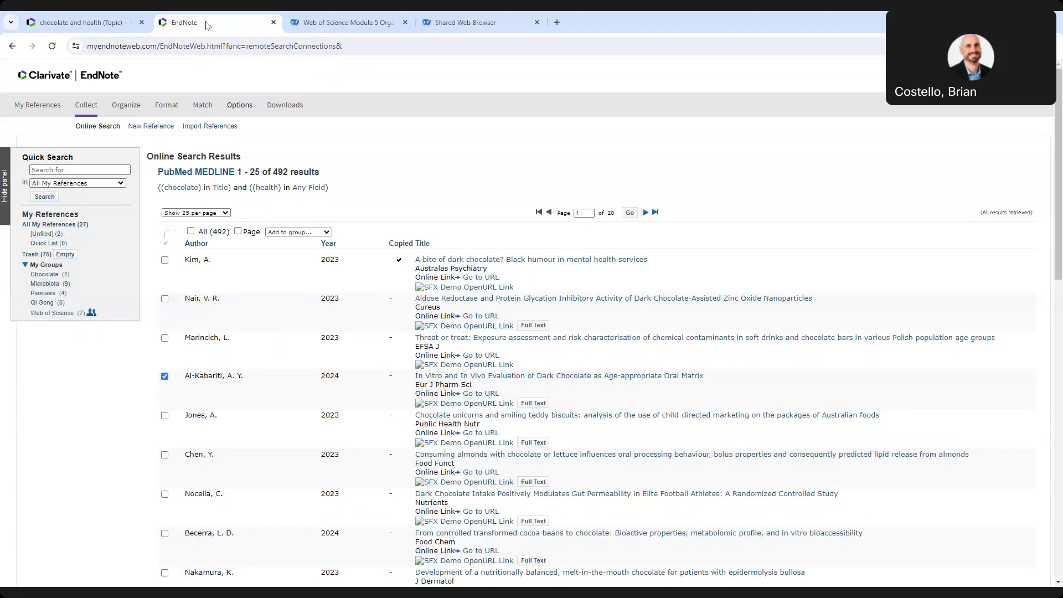
pyautogui.click(53, 46)
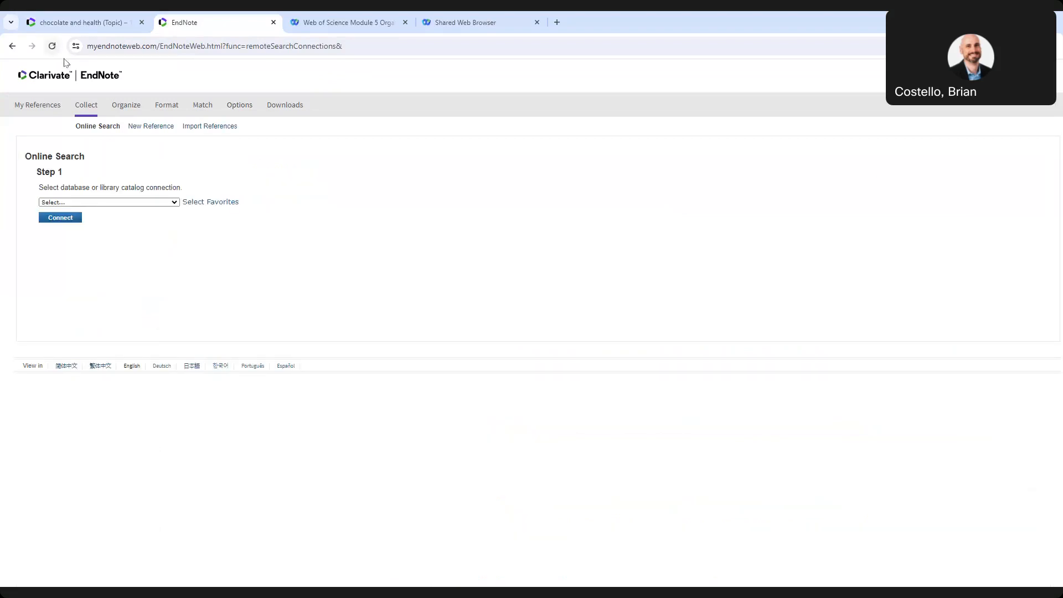
pyautogui.click(33, 106)
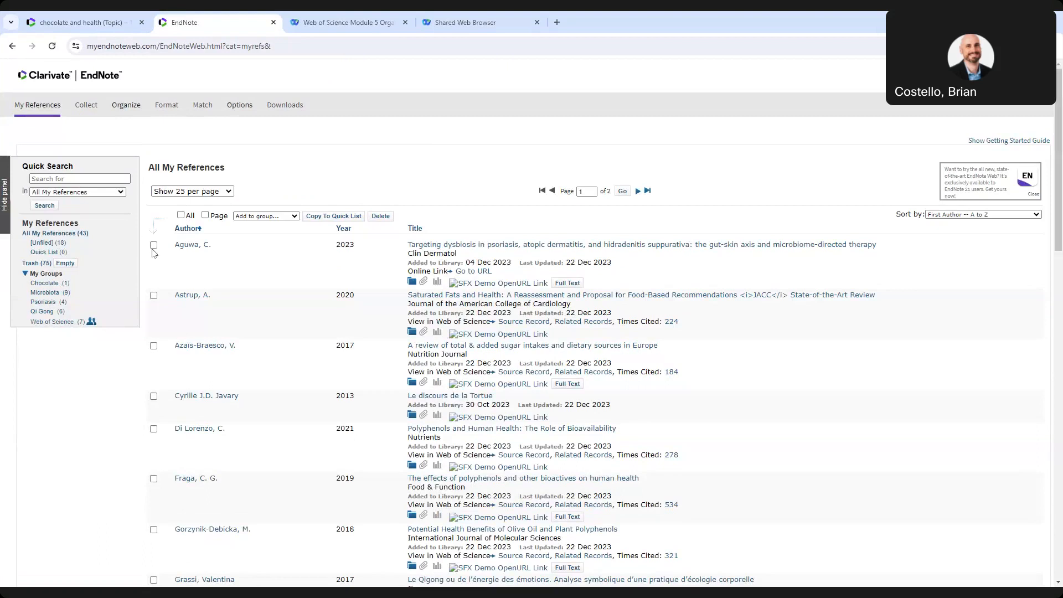
pyautogui.click(181, 216)
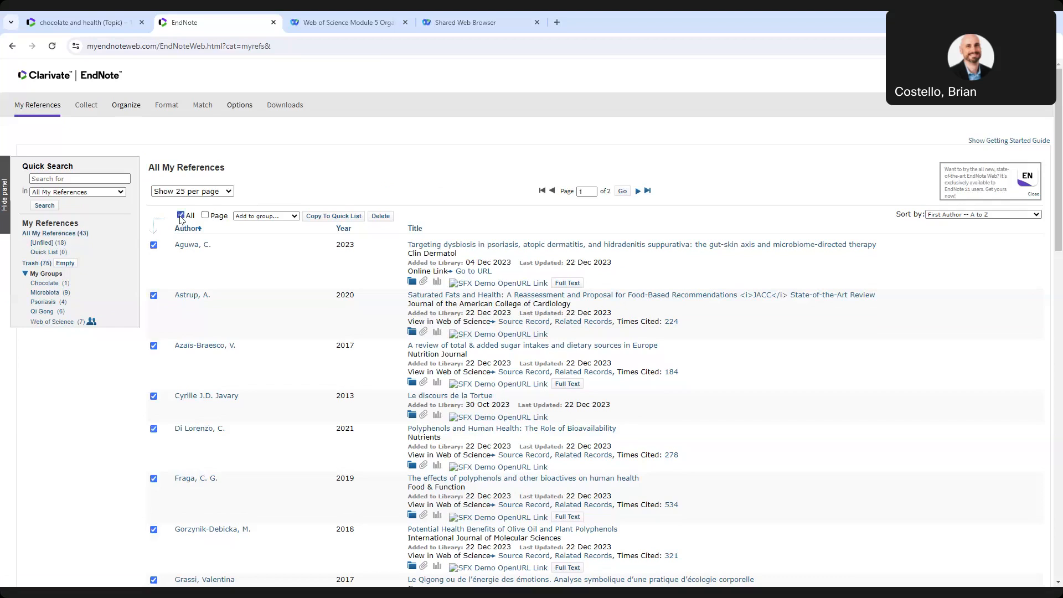
pyautogui.click(294, 217)
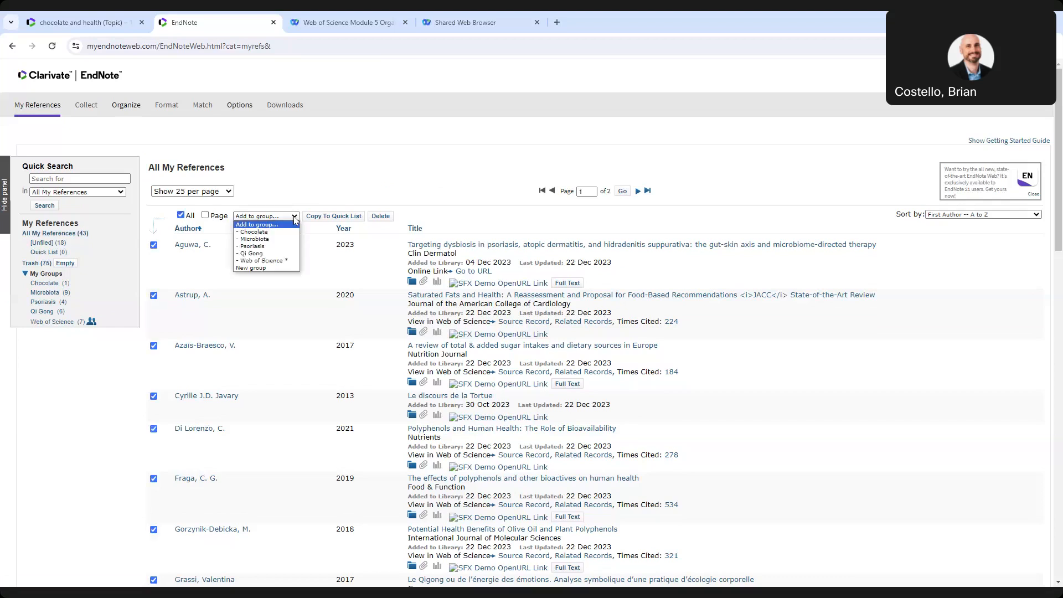
pyautogui.click(265, 261)
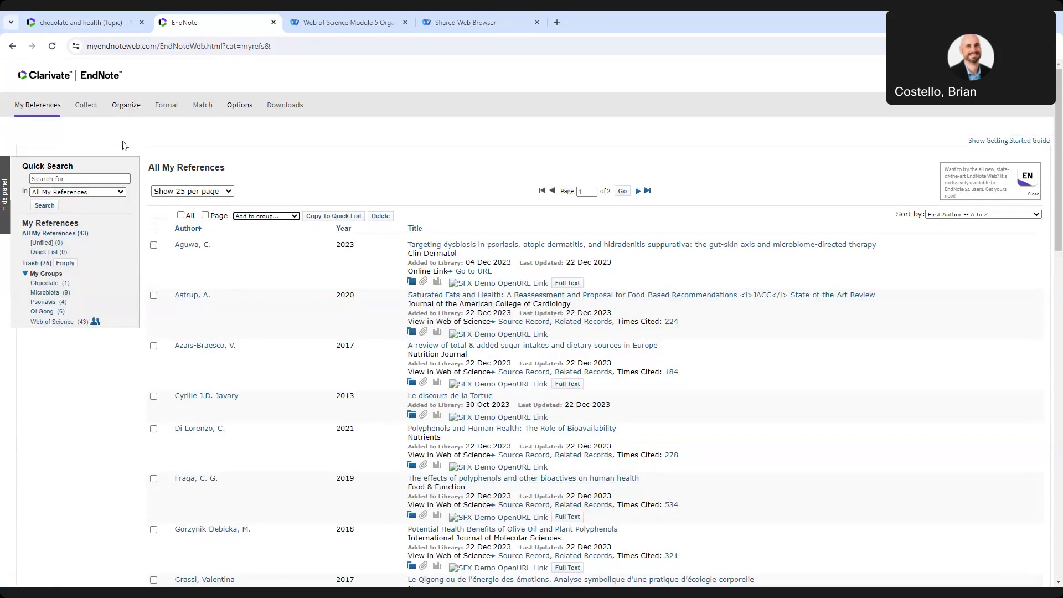
# Open group management and turn sharing of the Web of Science group off and on again
pyautogui.moveTo(128, 109)
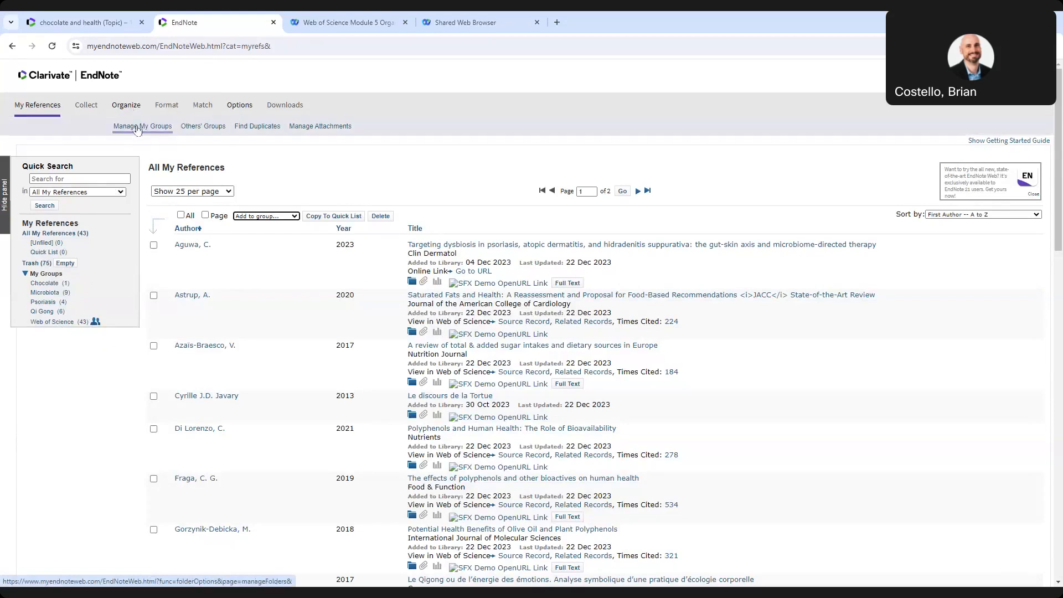
pyautogui.click(136, 126)
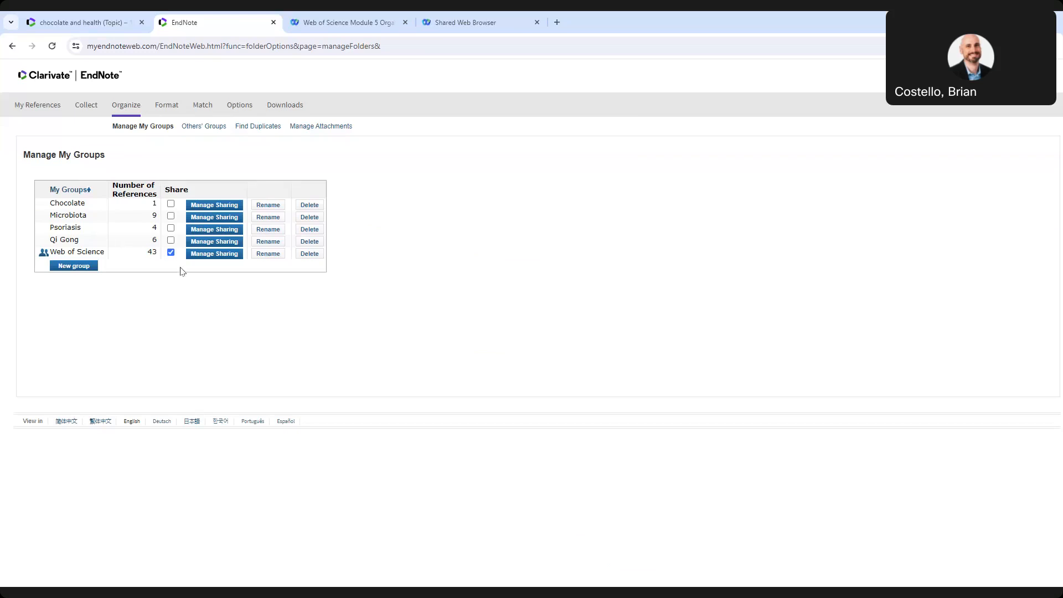
pyautogui.click(171, 252)
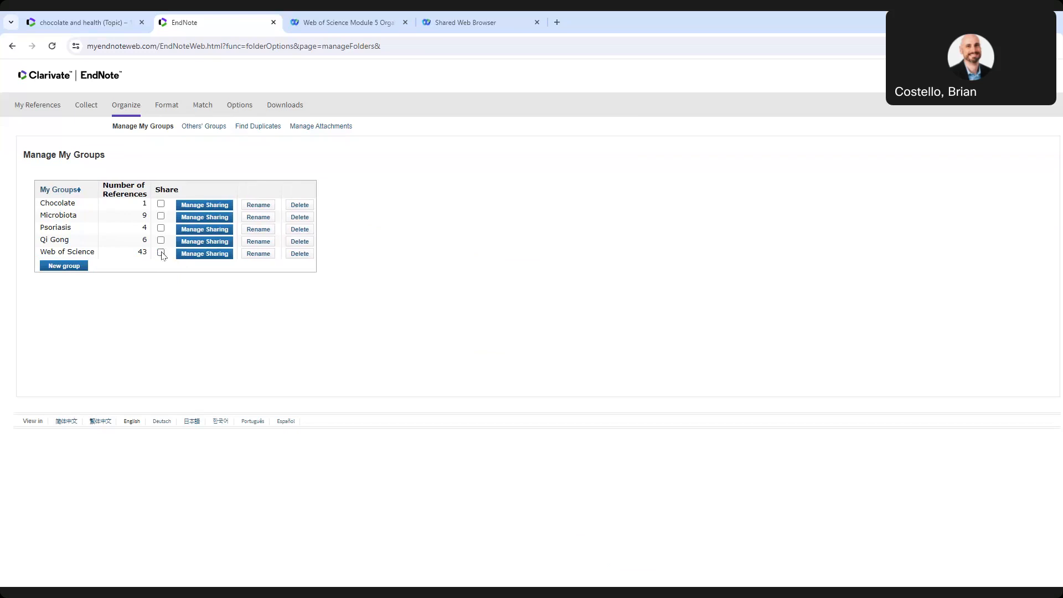
pyautogui.click(161, 253)
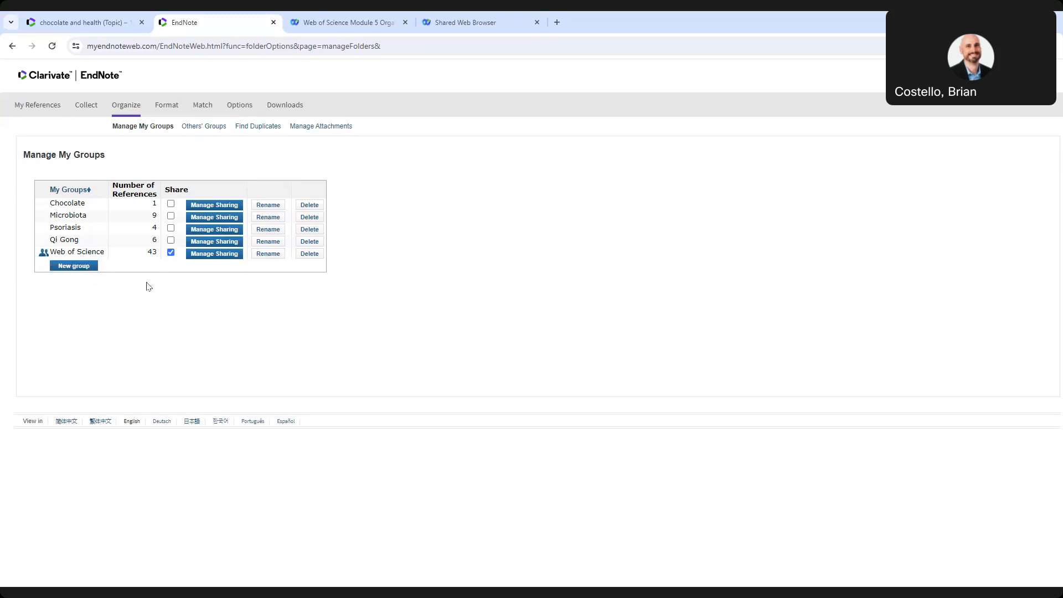
# View the form for adding e-mail addresses to the shared Web of Science group, and close it without entering any
pyautogui.click(216, 255)
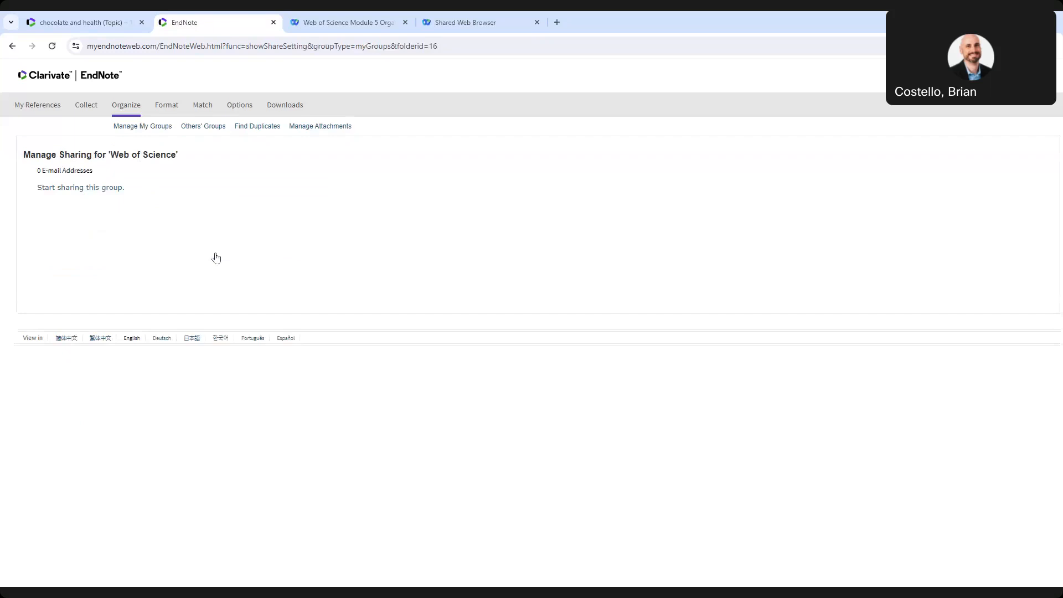
pyautogui.click(78, 187)
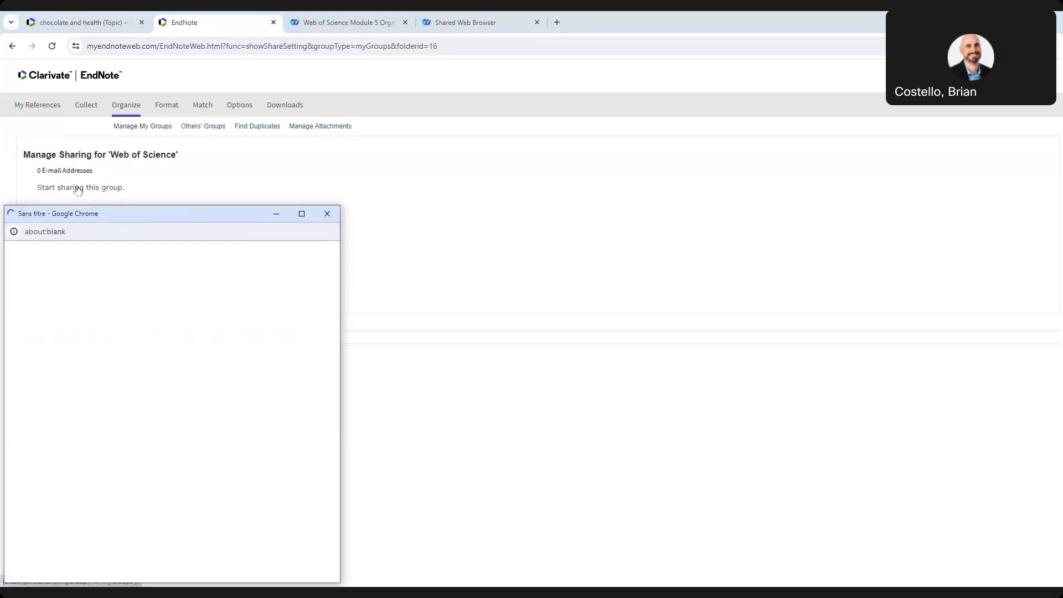
pyautogui.moveTo(156, 213); pyautogui.dragTo(189, 119)
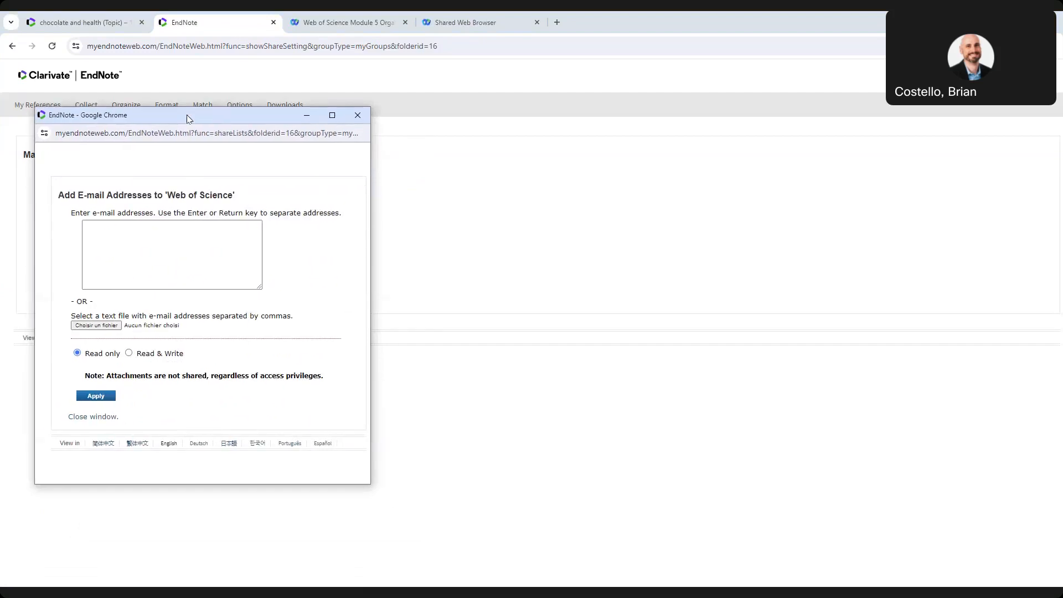
pyautogui.click(120, 231)
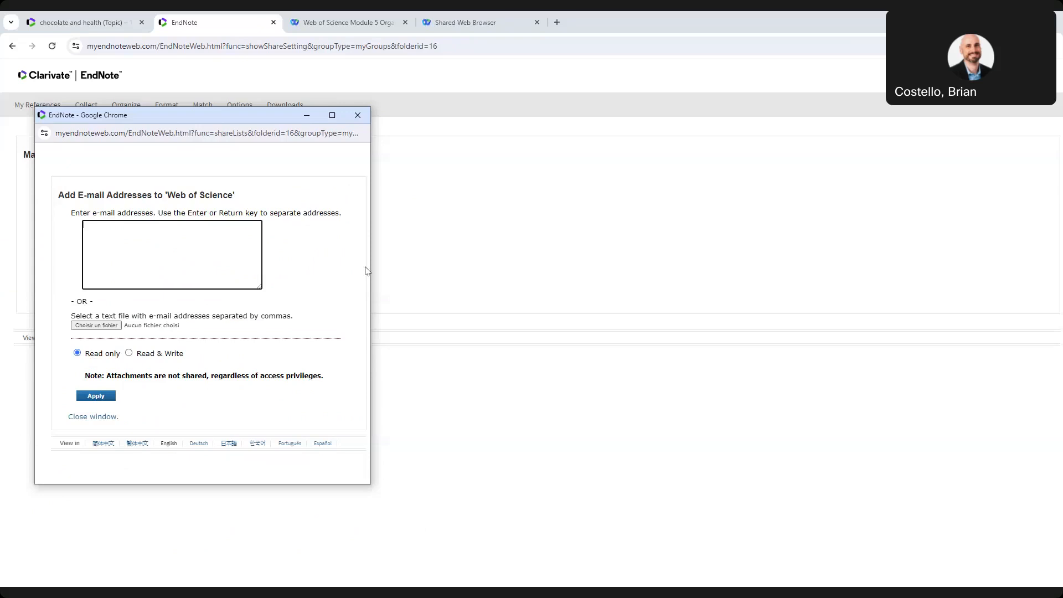
pyautogui.click(358, 115)
# Examine the attachments of the Qi Gong group's reference "Le Qigong ou de l'énergie des émotions" and of the whole library
pyautogui.click(35, 110)
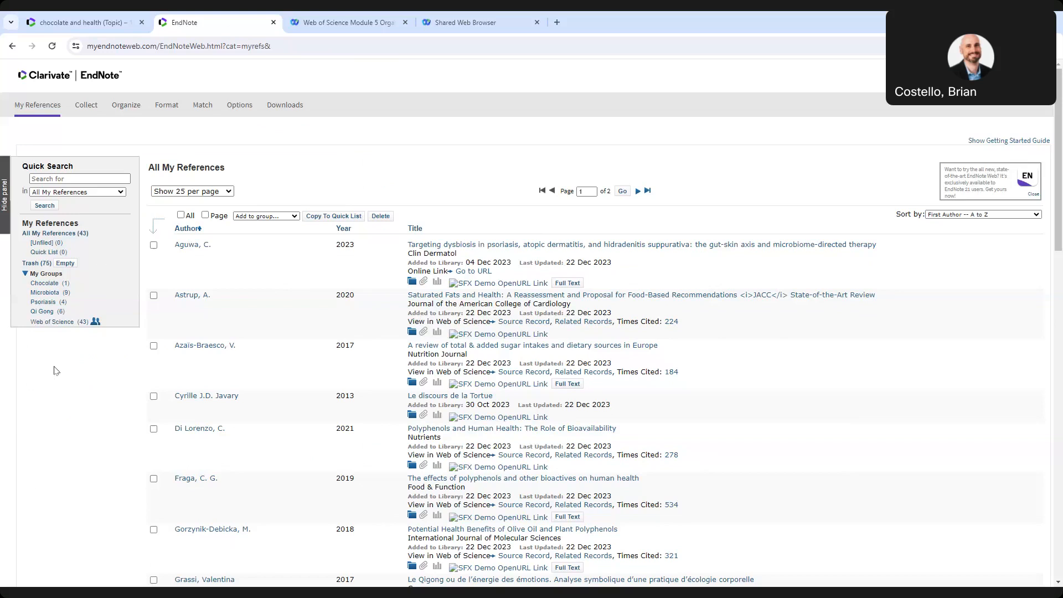
pyautogui.click(37, 313)
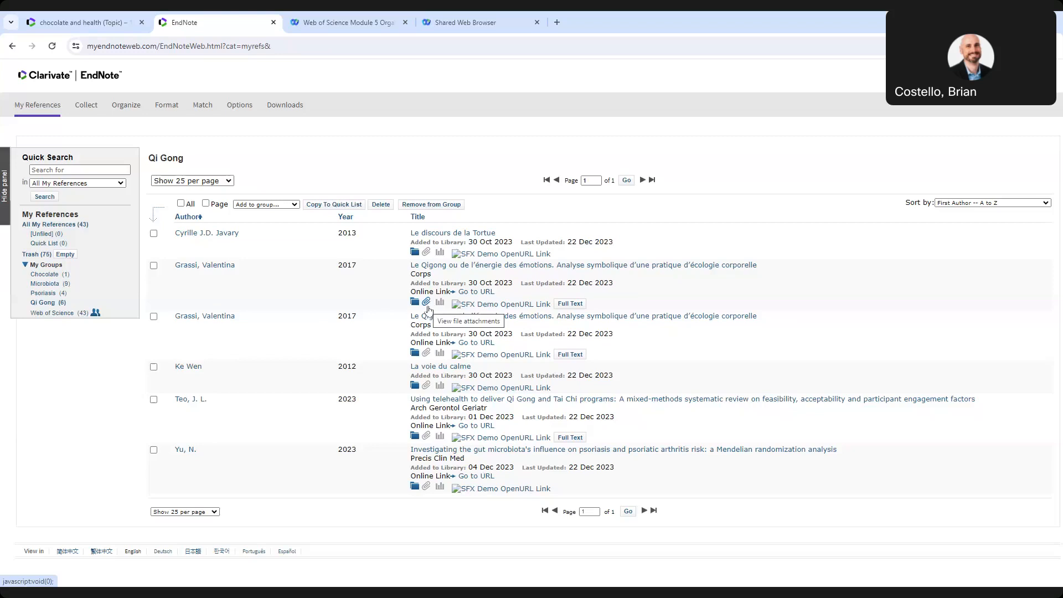
pyautogui.click(426, 305)
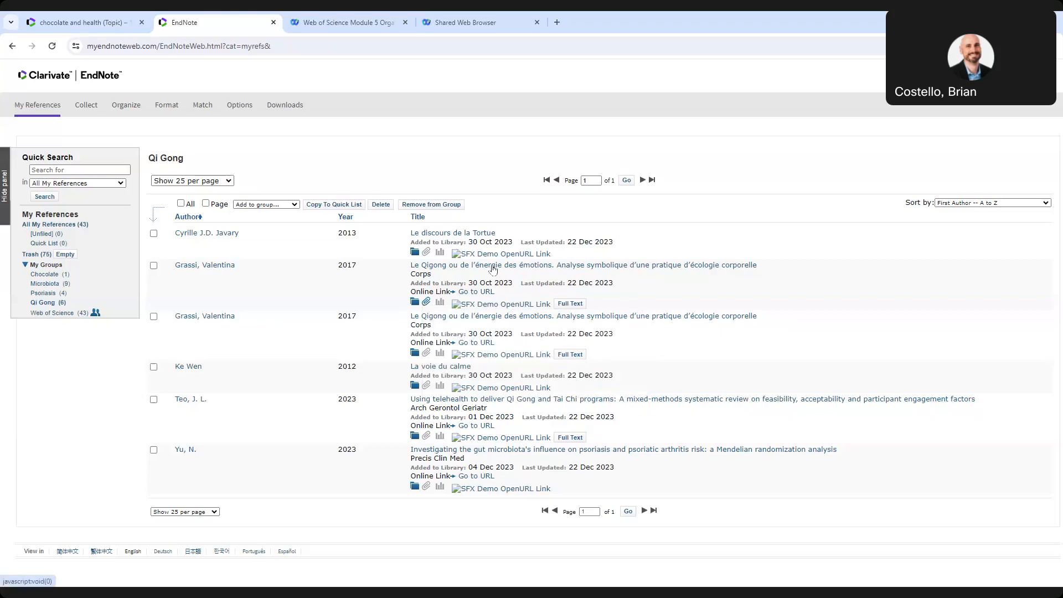
pyautogui.click(492, 269)
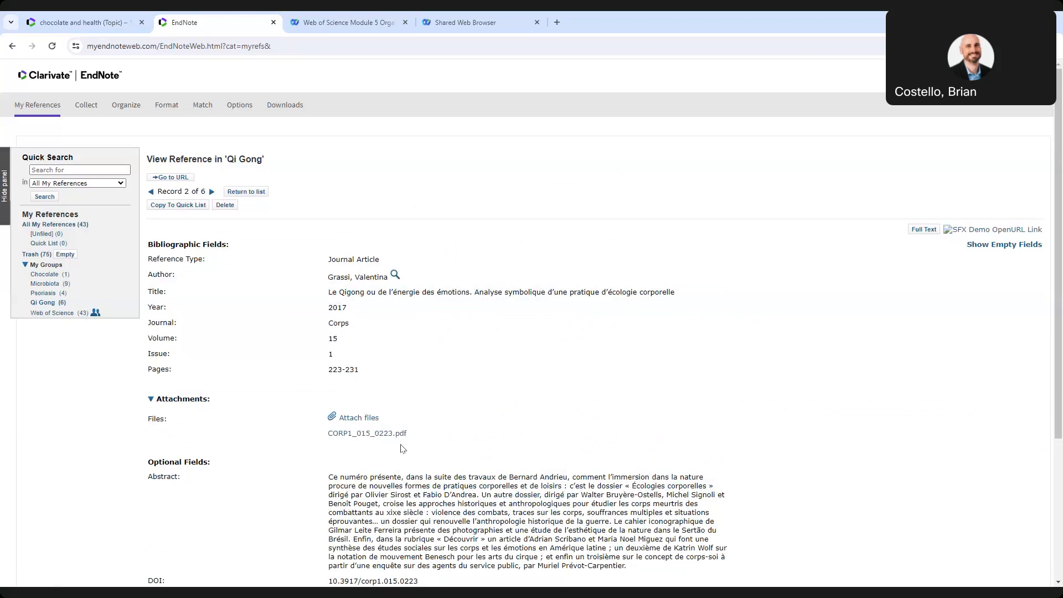
pyautogui.moveTo(127, 102)
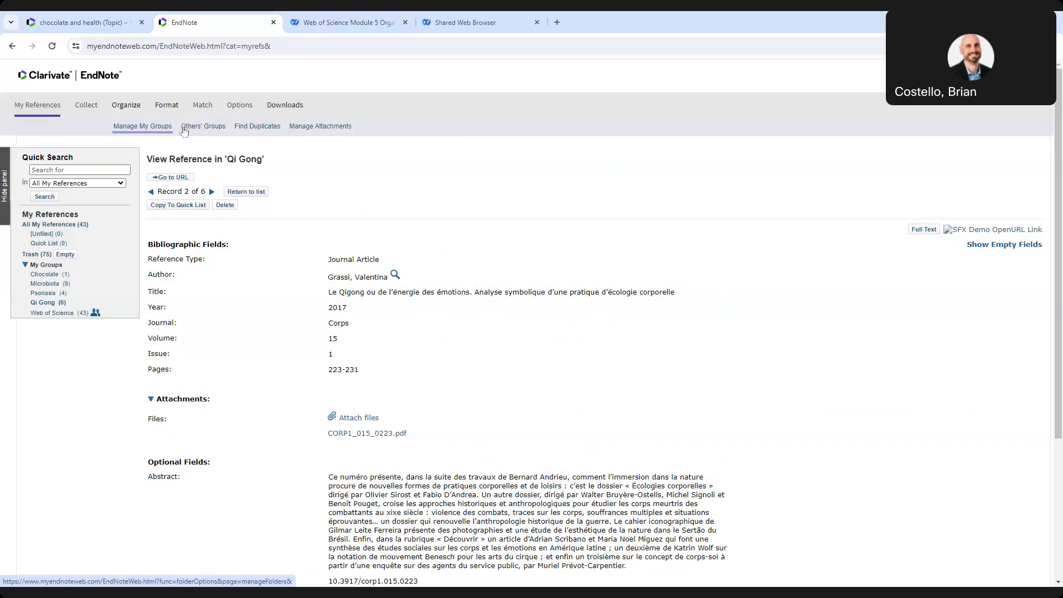
pyautogui.click(319, 127)
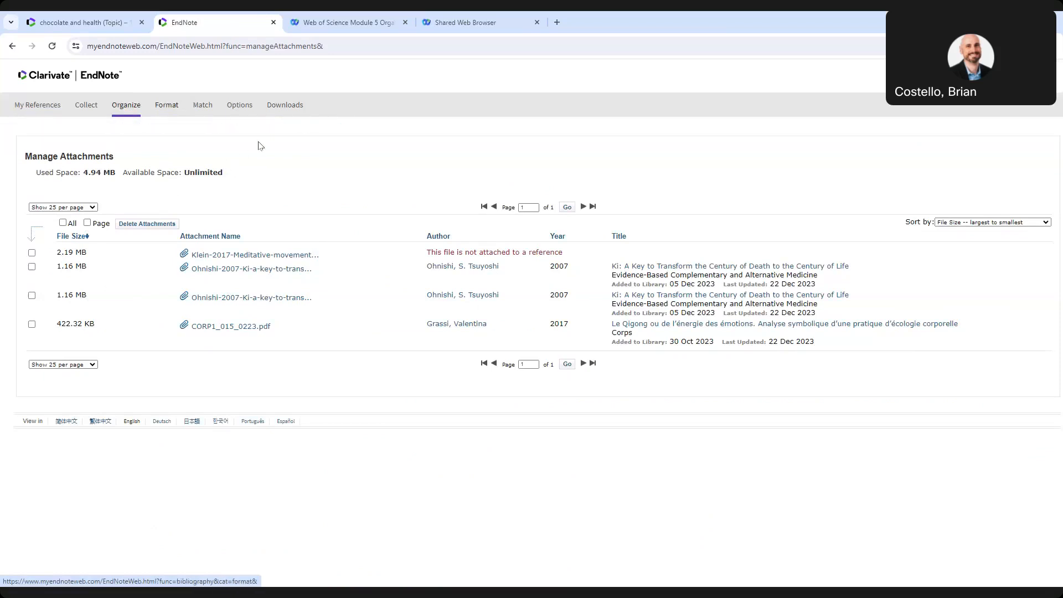
# Find duplicate references in the library and delete the preselected duplicates
pyautogui.click(256, 131)
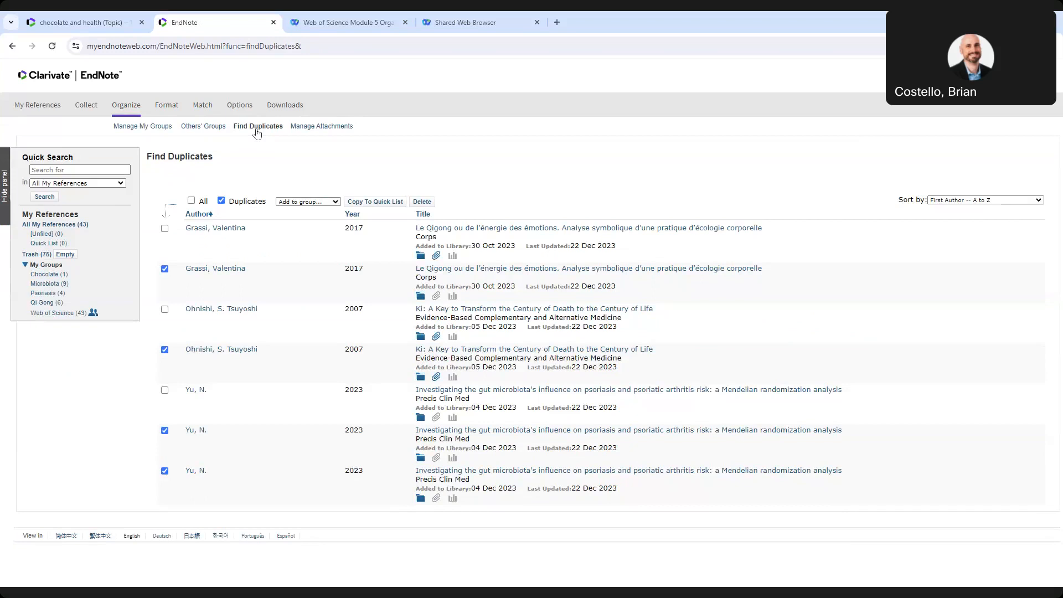
pyautogui.click(422, 202)
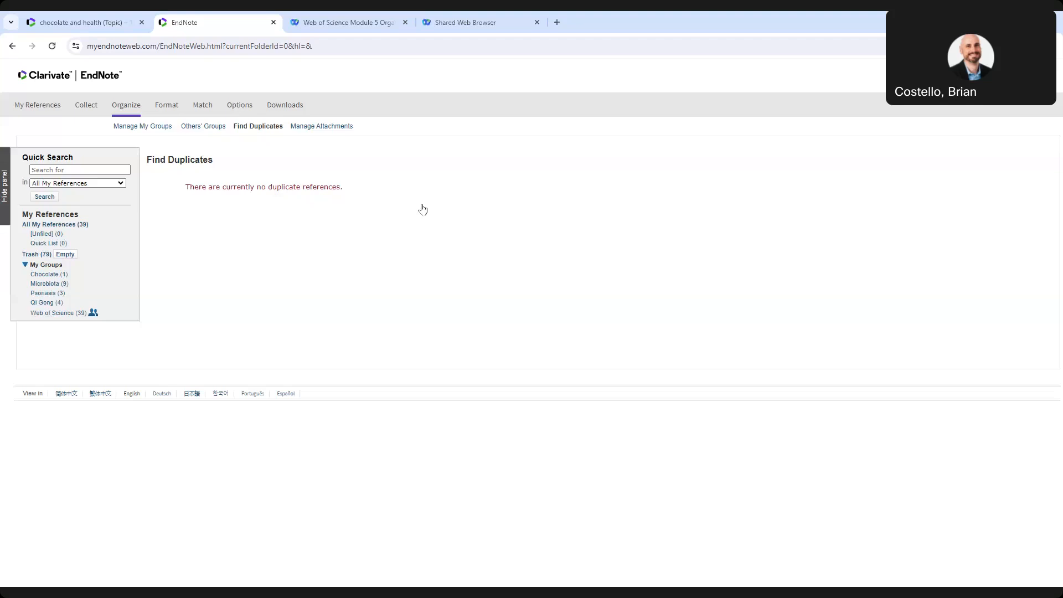
# View the download options for Cite While You Write, Capture Reference and EndNote Click
pyautogui.click(277, 108)
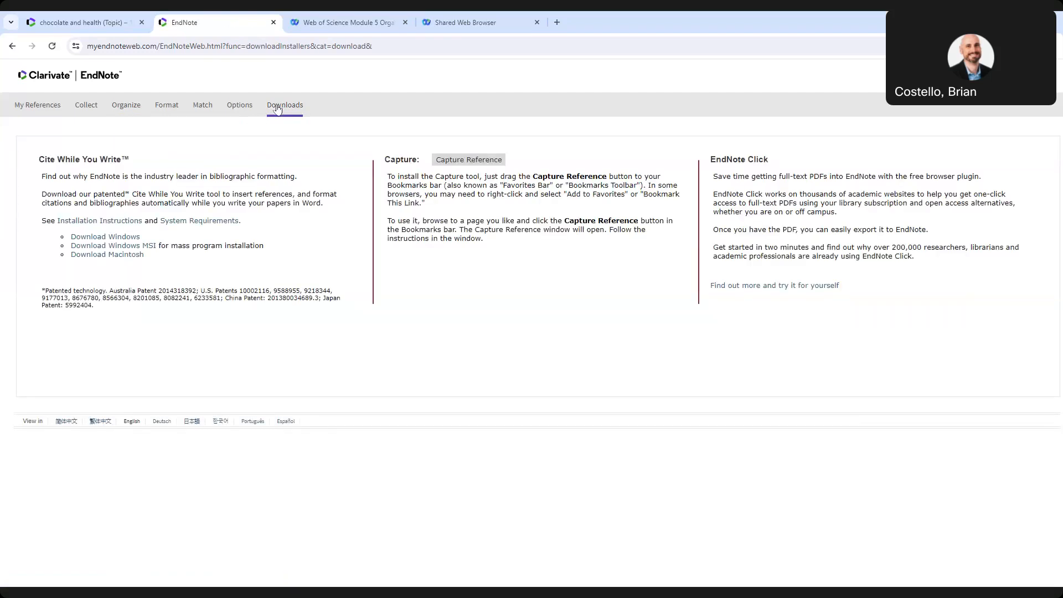
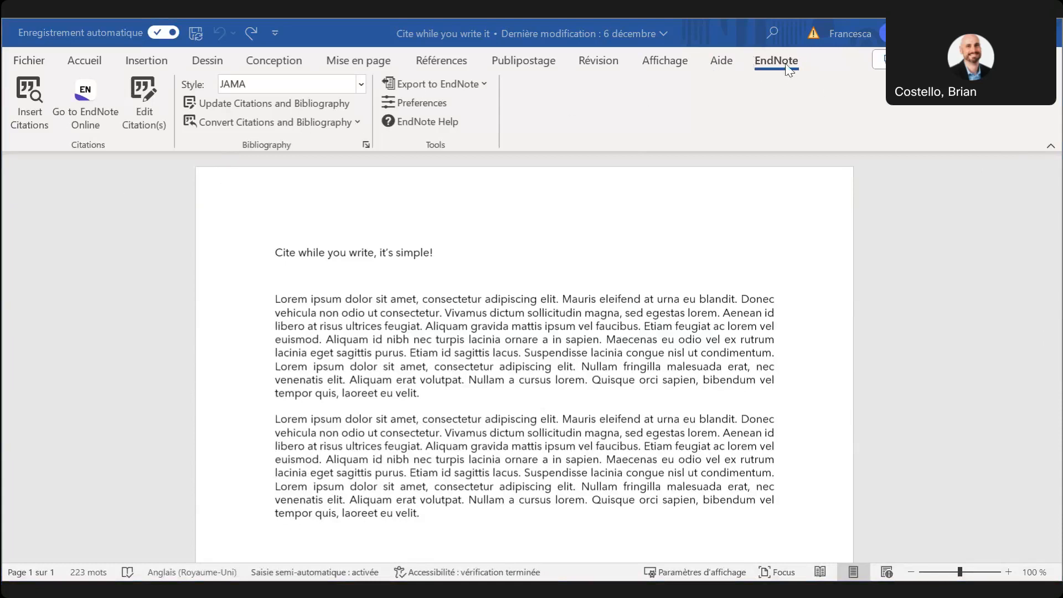
# In Microsoft Word, search the EndNote library for "chocolate" references to cite at the end of the first Lorem ipsum paragraph
pyautogui.click(85, 62)
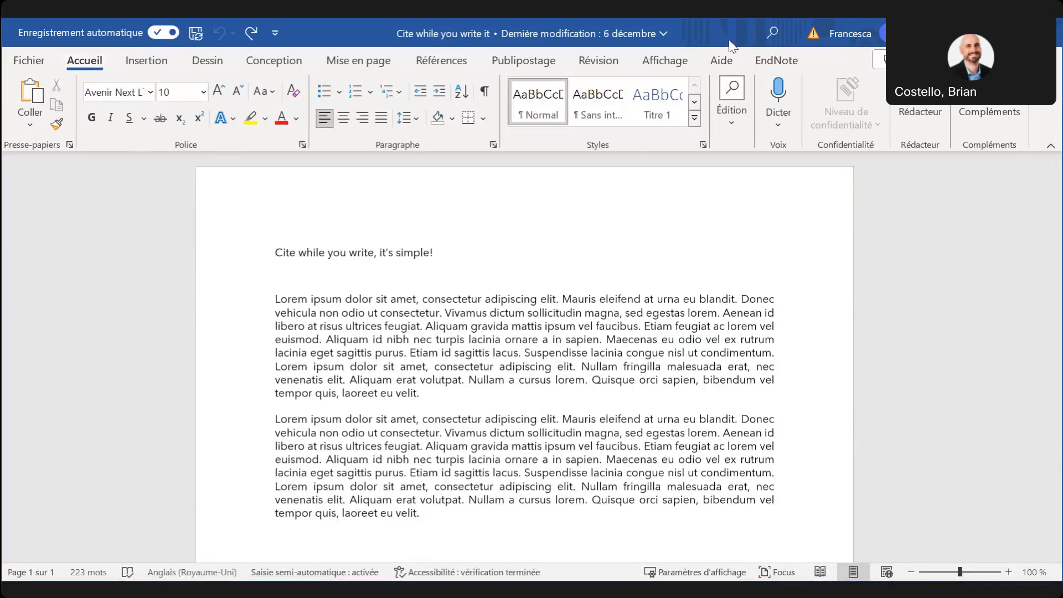
pyautogui.click(769, 63)
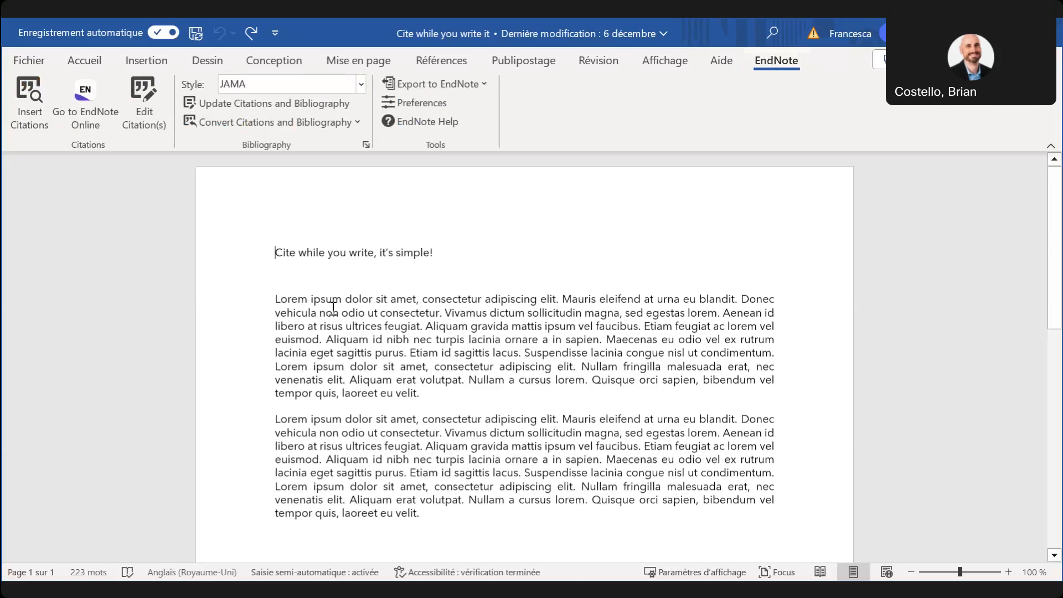
pyautogui.click(417, 395)
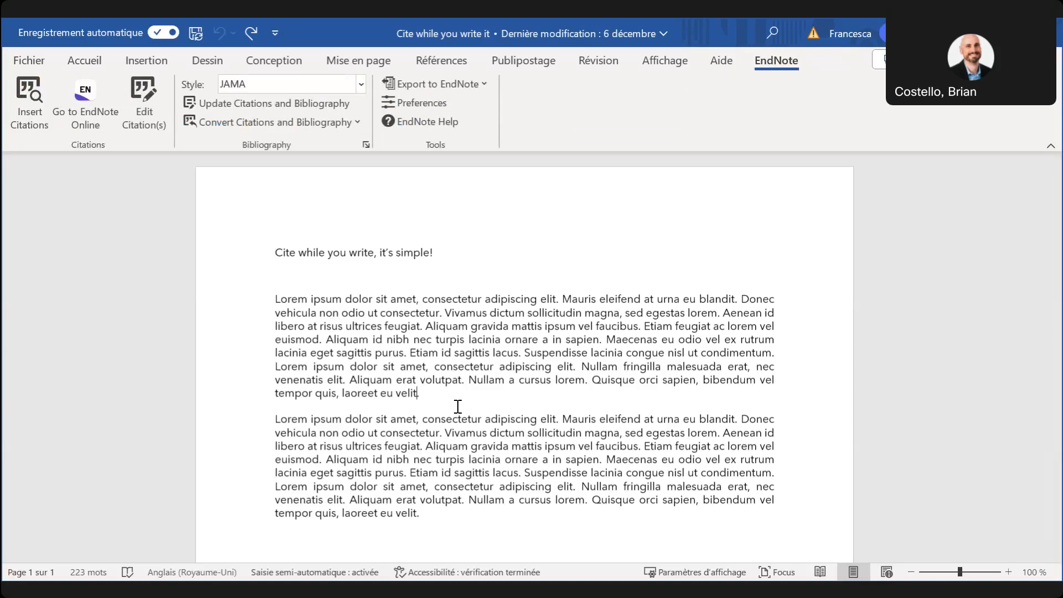
pyautogui.click(31, 99)
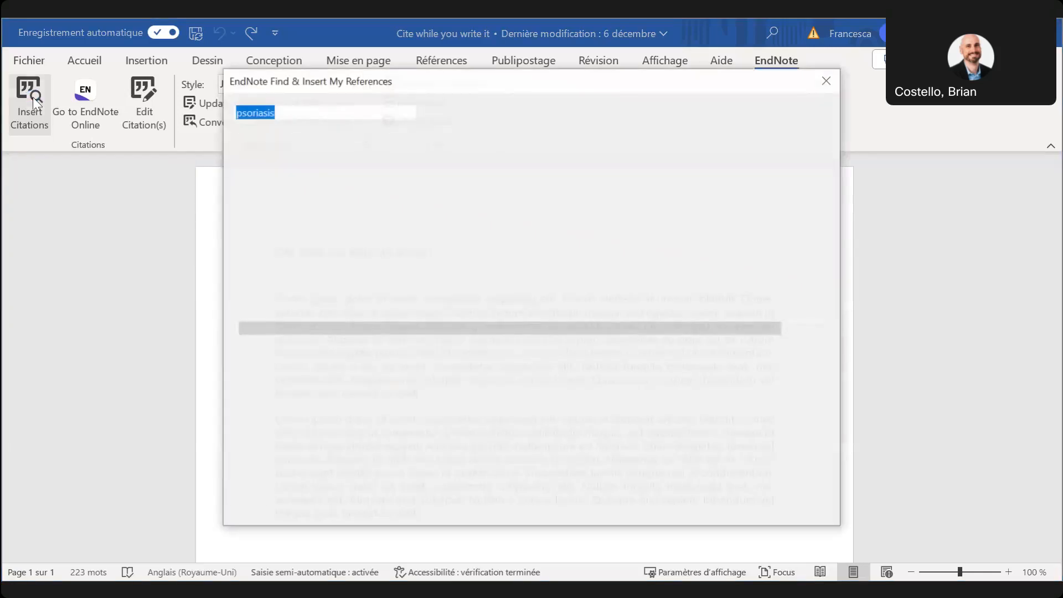
pyautogui.click(277, 112)
pyautogui.press('BackSpace')
pyautogui.press('BackSpace')
pyautogui.press('BackSpace')
pyautogui.press('BackSpace')
pyautogui.press('BackSpace')
pyautogui.press('BackSpace')
pyautogui.press('BackSpace')
pyautogui.press('BackSpace')
pyautogui.press('BackSpace')
pyautogui.write('c')
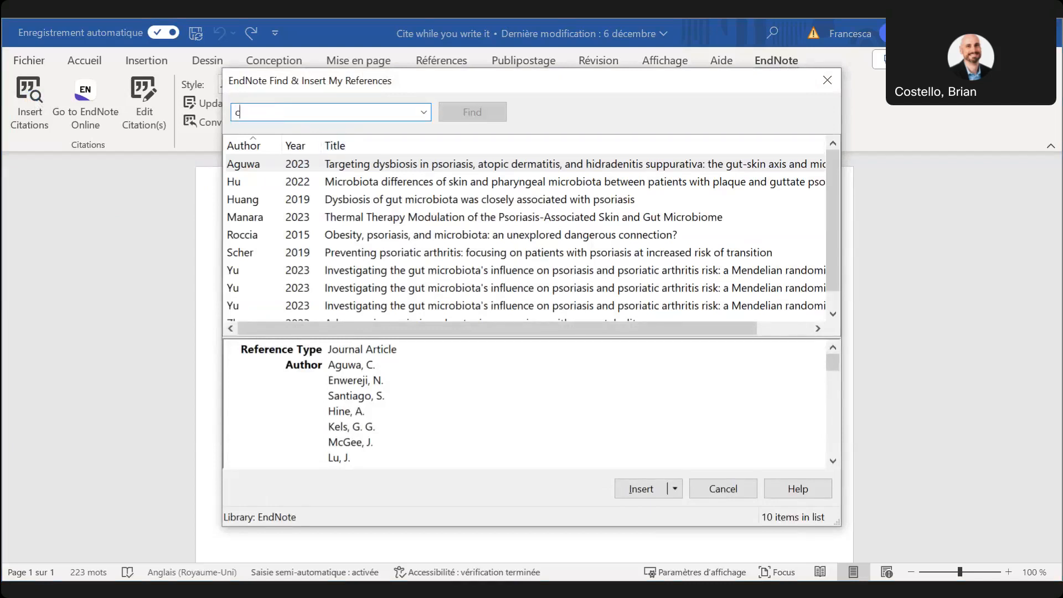
pyautogui.write('hocolate')
pyautogui.click(471, 111)
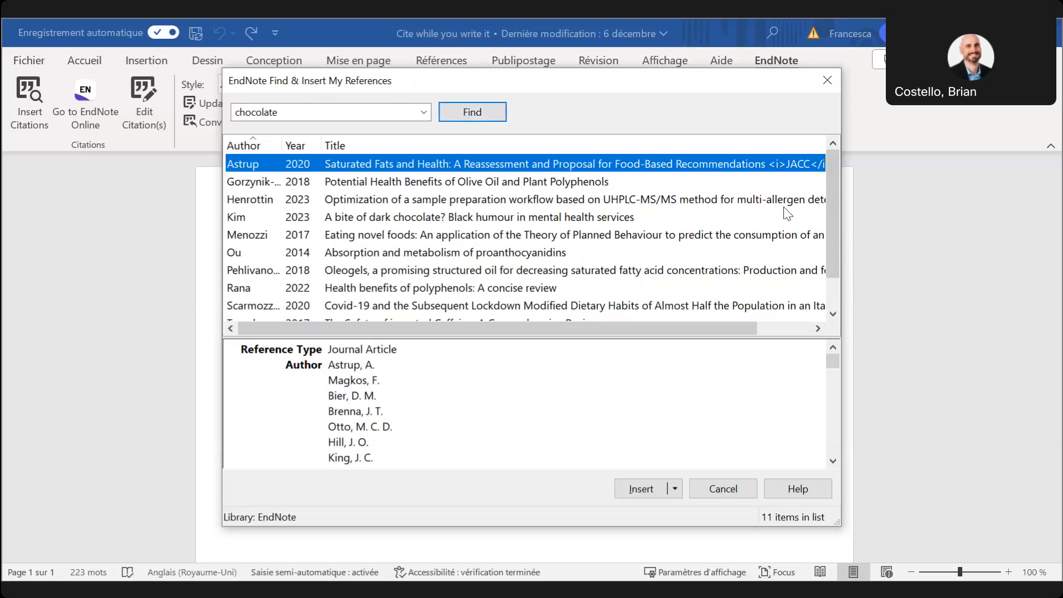
# Insert "The Safety of ingested Caffeine: A Comprehensive Review" as a citation at the end of the first Lorem ipsum paragraph
pyautogui.moveTo(831, 216); pyautogui.dragTo(831, 254)
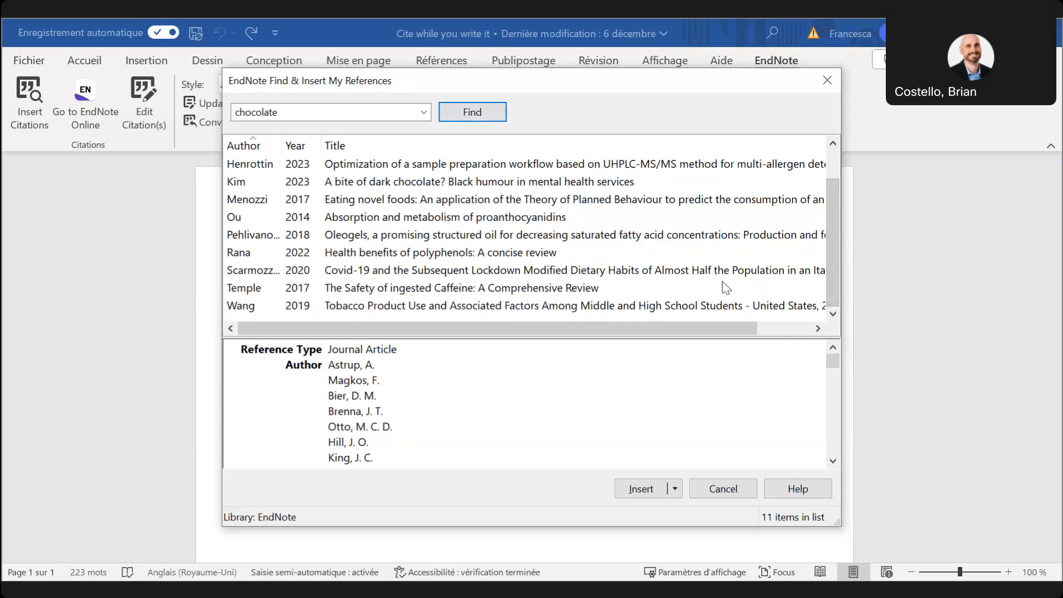
pyautogui.click(450, 287)
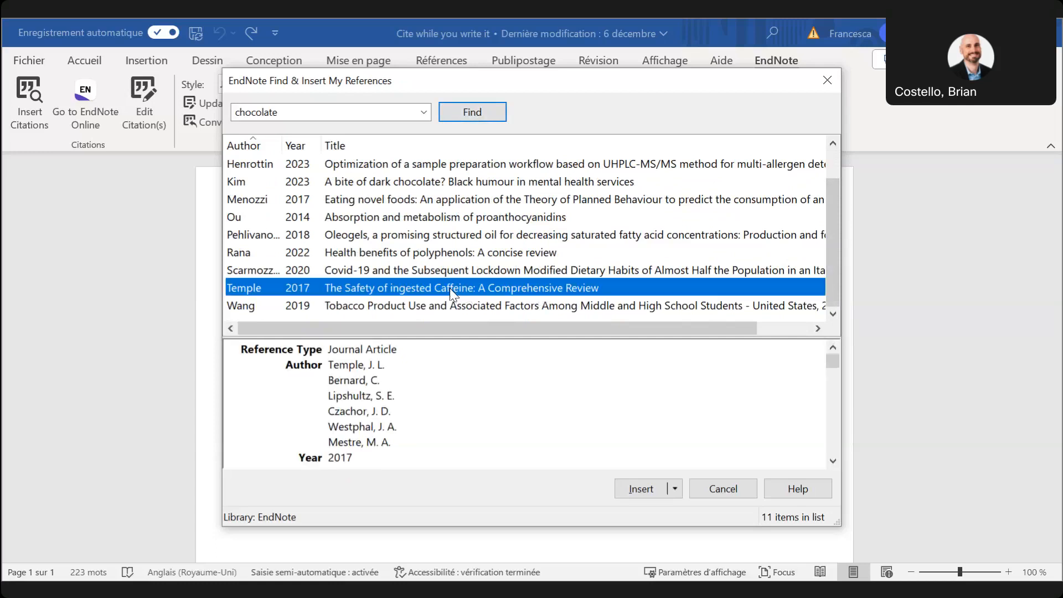
pyautogui.click(674, 488)
pyautogui.click(641, 491)
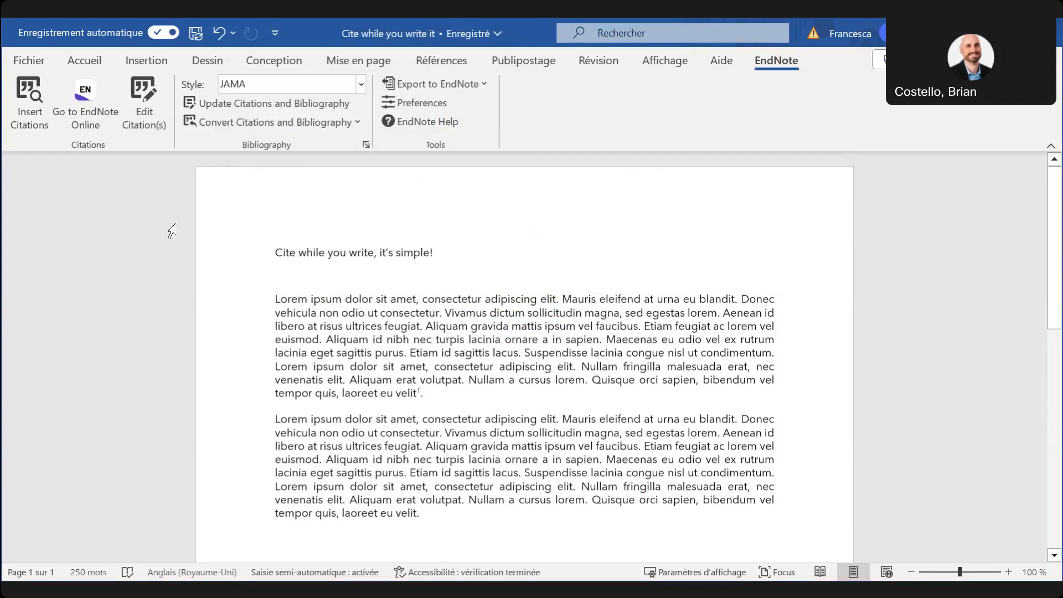
# Switch the document's citations and bibliography to the APA 7th style and check the in-text citation and reference list
pyautogui.click(358, 86)
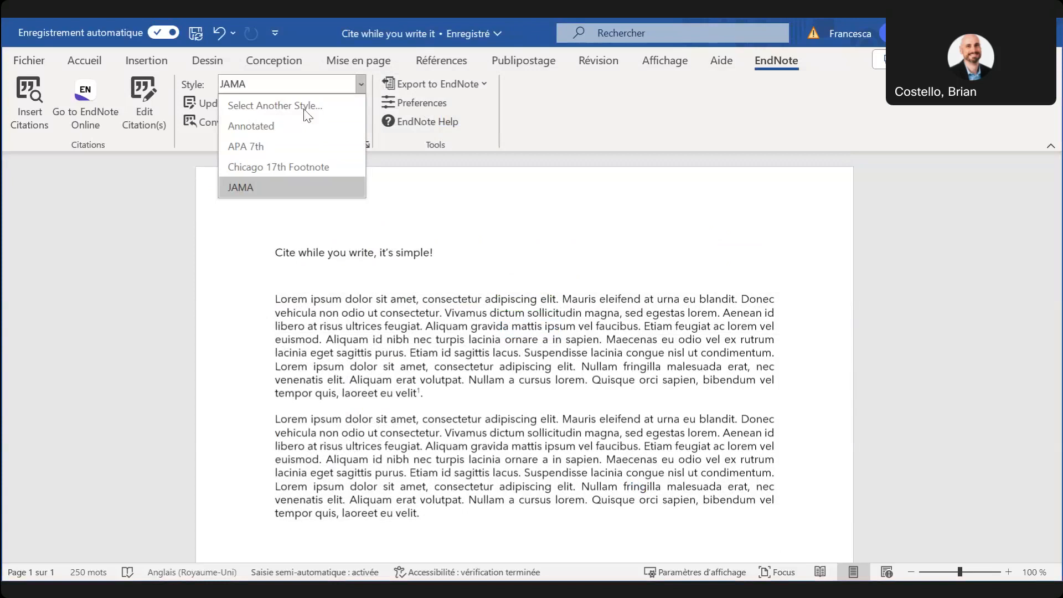
pyautogui.click(278, 146)
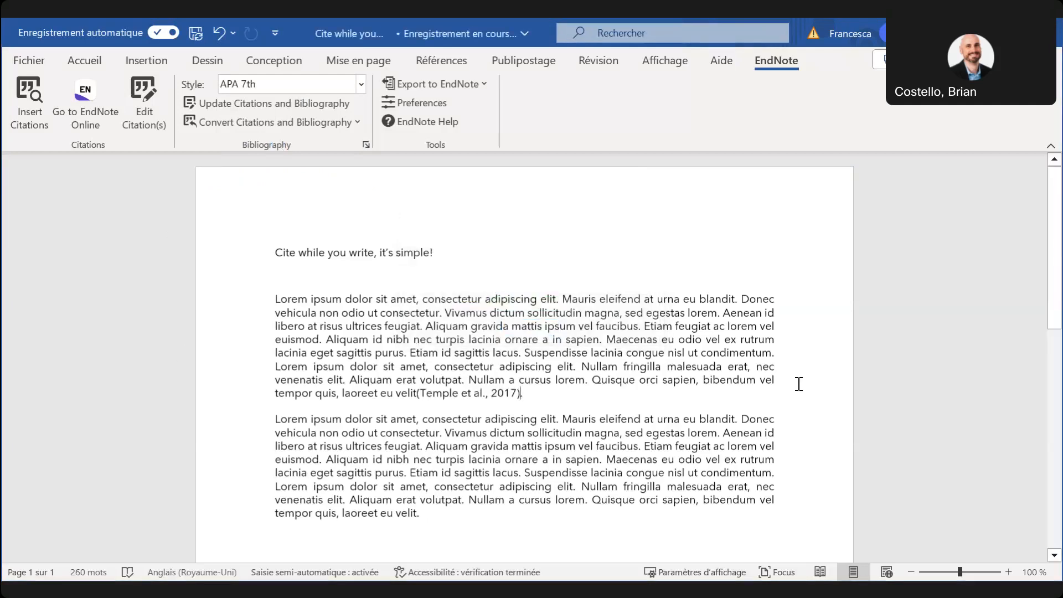
pyautogui.scroll(-3, 1055, 279)
pyautogui.scroll(-6, 1055, 282)
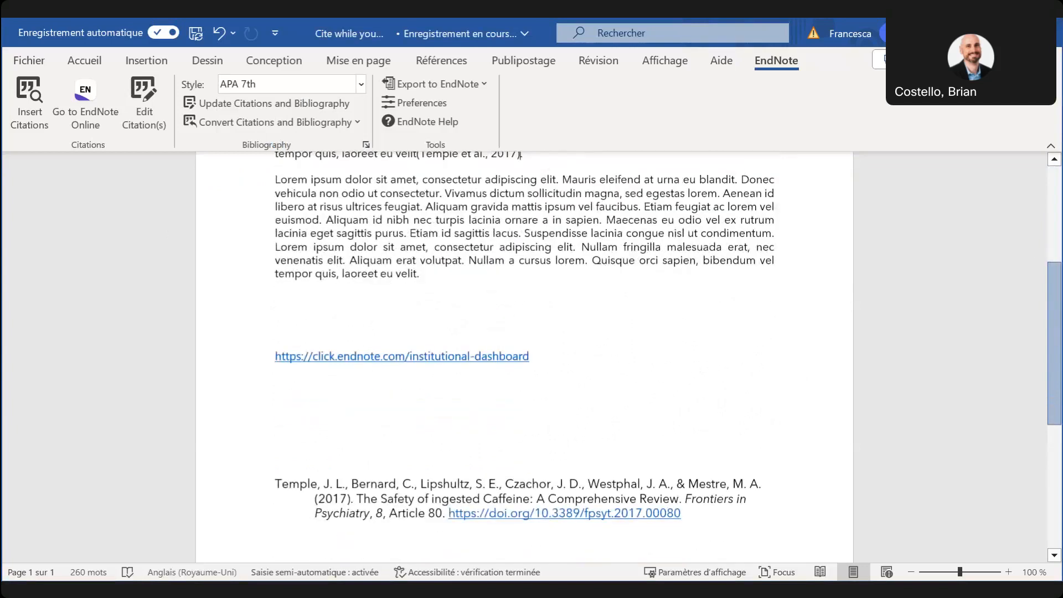
pyautogui.scroll(-1, 524, 354)
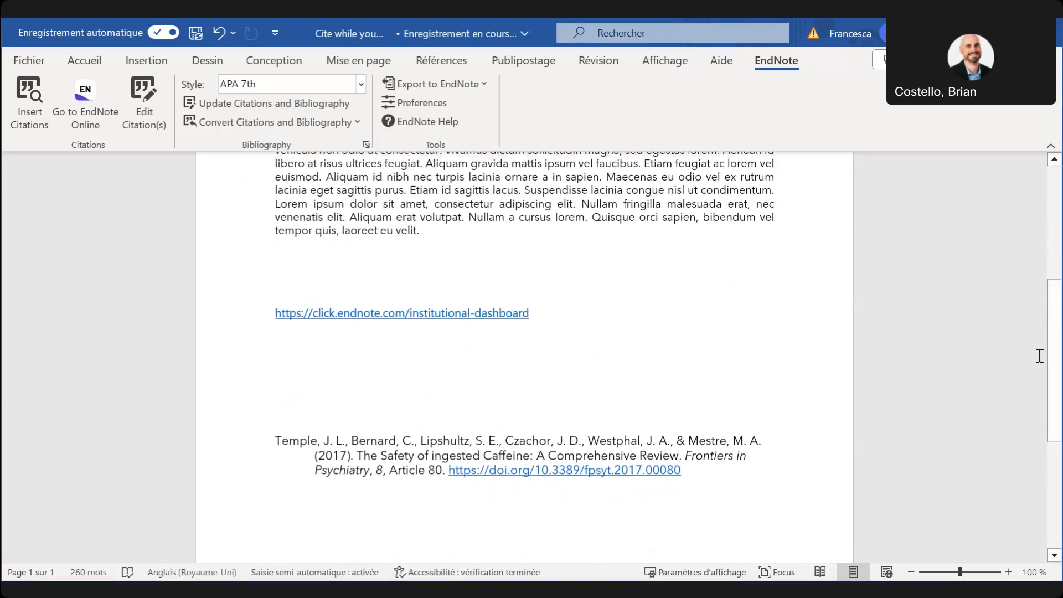
pyautogui.scroll(4, 1039, 293)
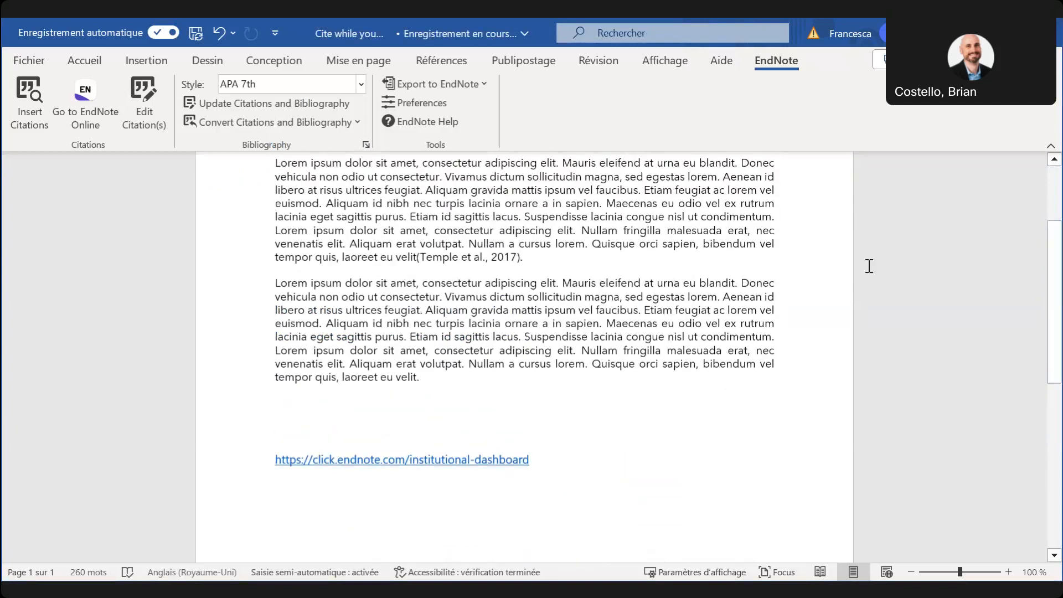
pyautogui.scroll(-6, 1039, 324)
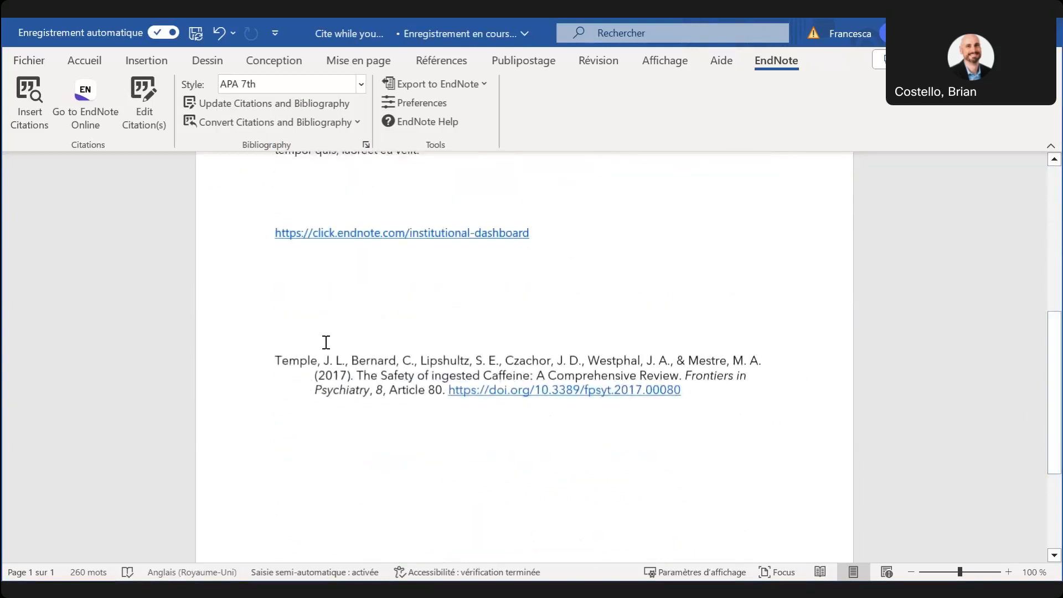
pyautogui.moveTo(1054, 403); pyautogui.dragTo(1049, 348)
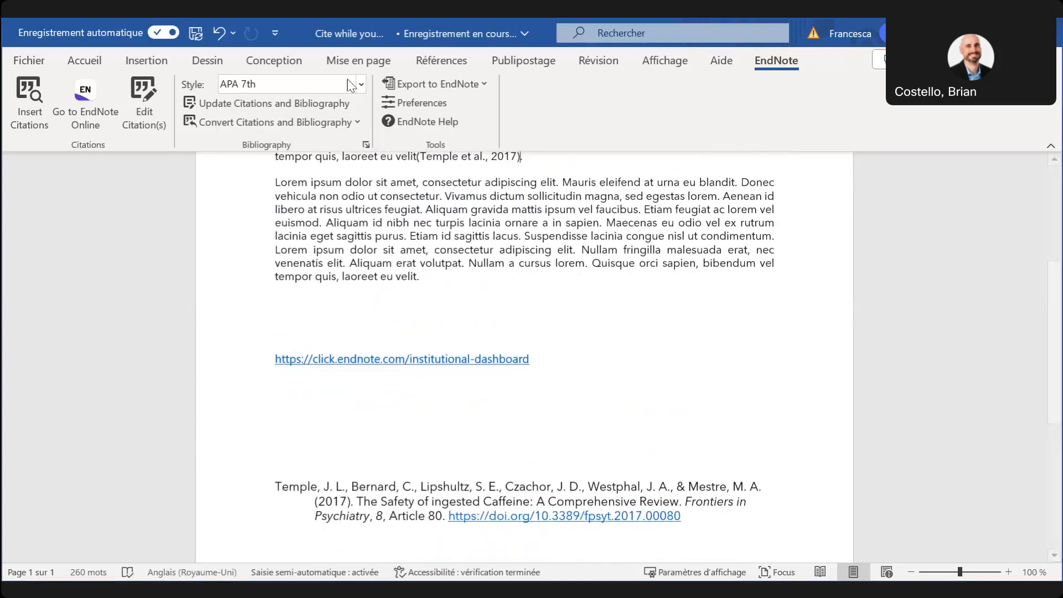
# Browse the full list of EndNote styles sorted by name and apply the Annotated style to the document
pyautogui.click(361, 84)
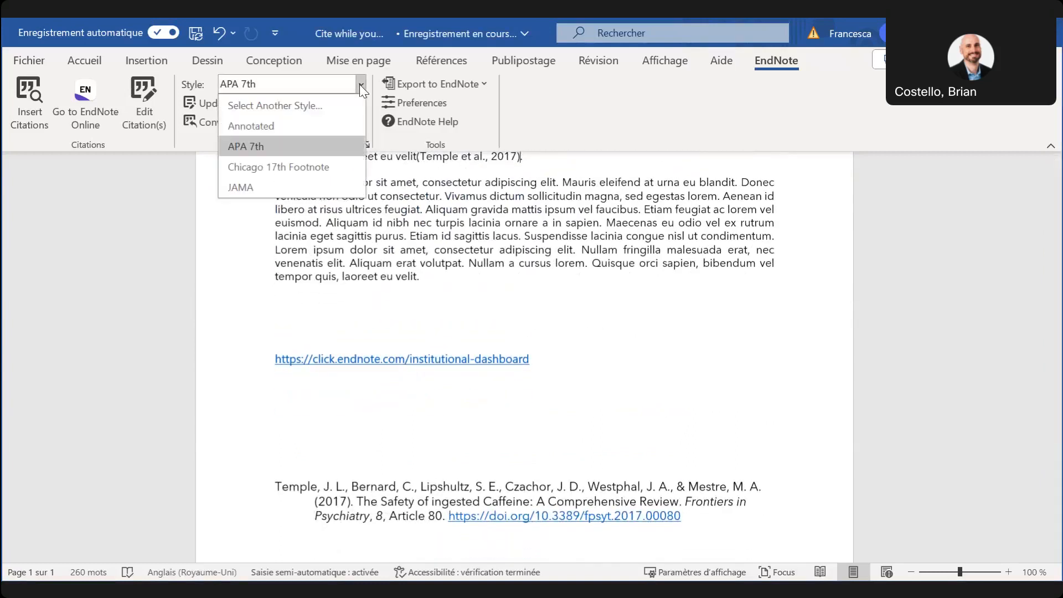
pyautogui.click(285, 110)
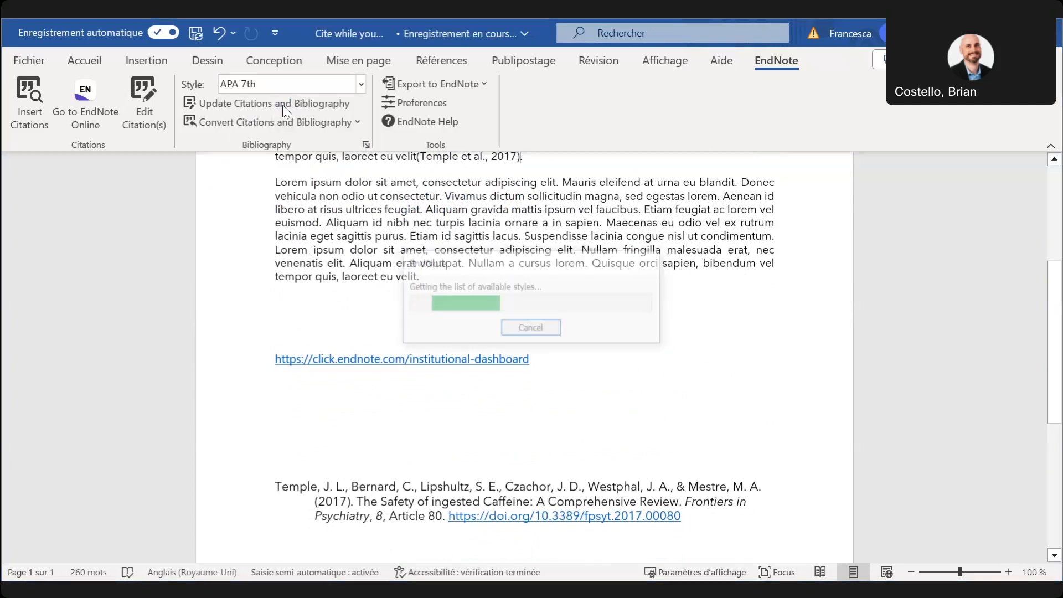
pyautogui.moveTo(667, 235); pyautogui.dragTo(660, 258)
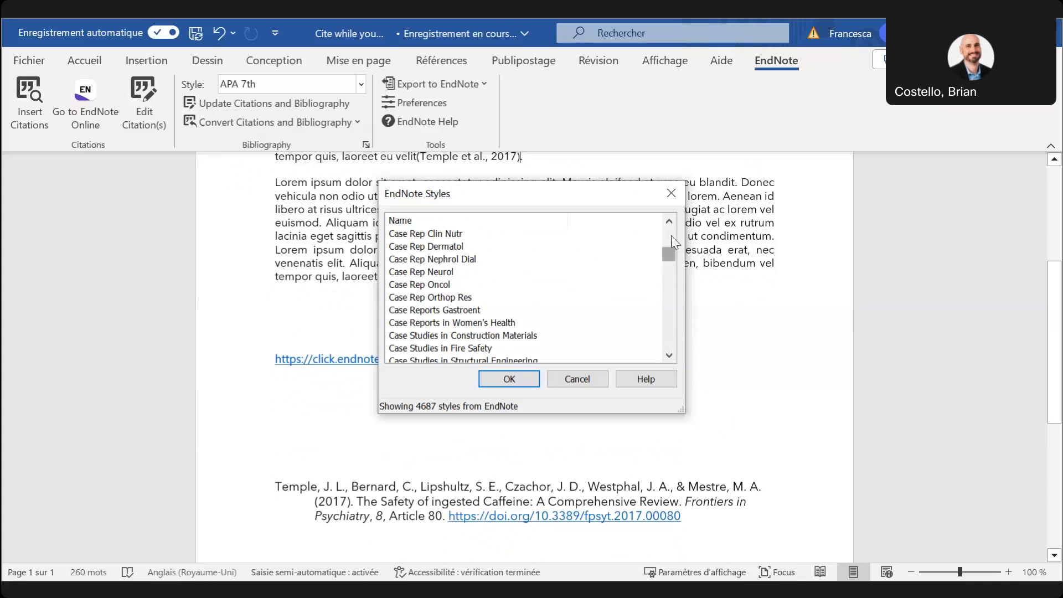
pyautogui.moveTo(671, 236); pyautogui.dragTo(672, 230)
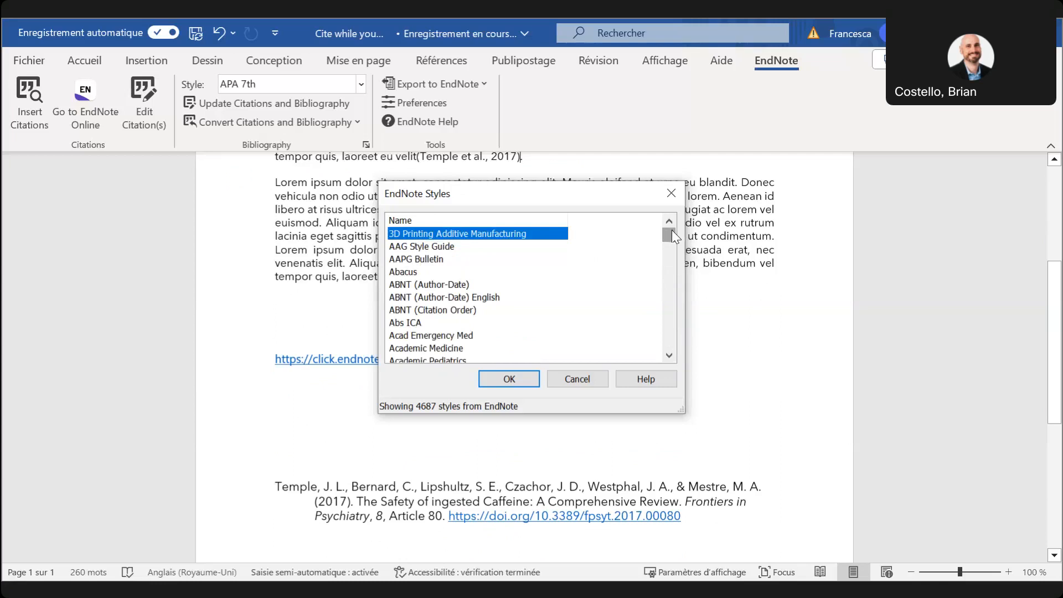
pyautogui.moveTo(671, 231)
pyautogui.mouseDown()
pyautogui.moveTo(671, 316)
pyautogui.moveTo(668, 227)
pyautogui.mouseUp()
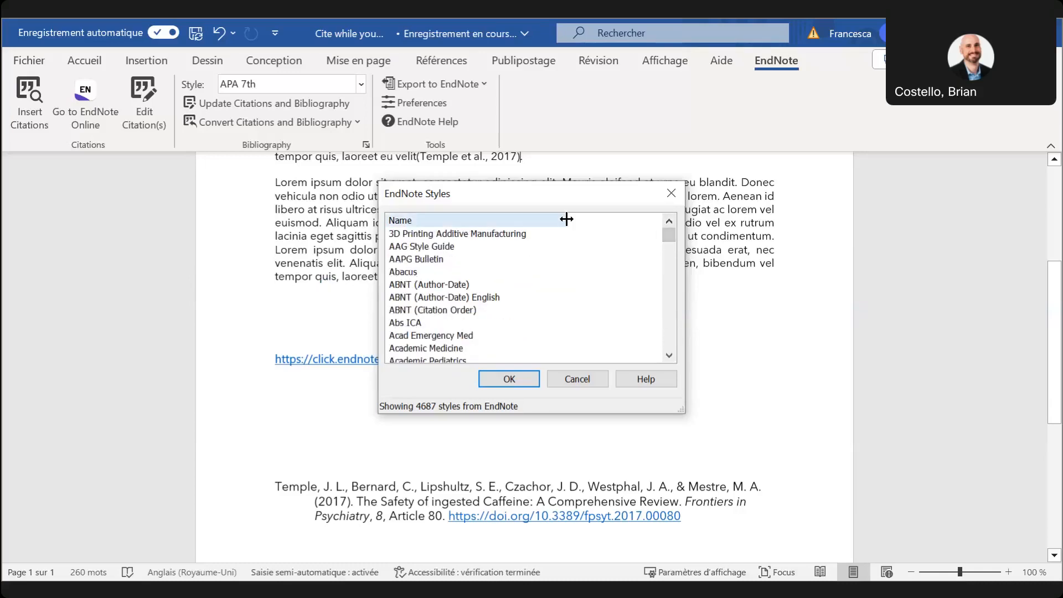
pyautogui.click(461, 221)
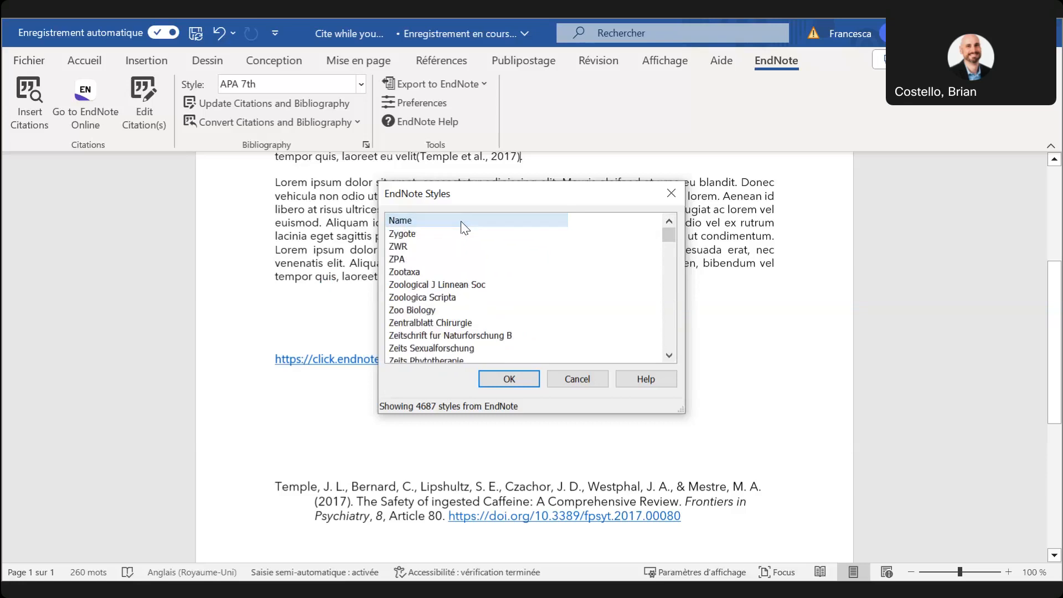
pyautogui.click(460, 220)
pyautogui.press('a')
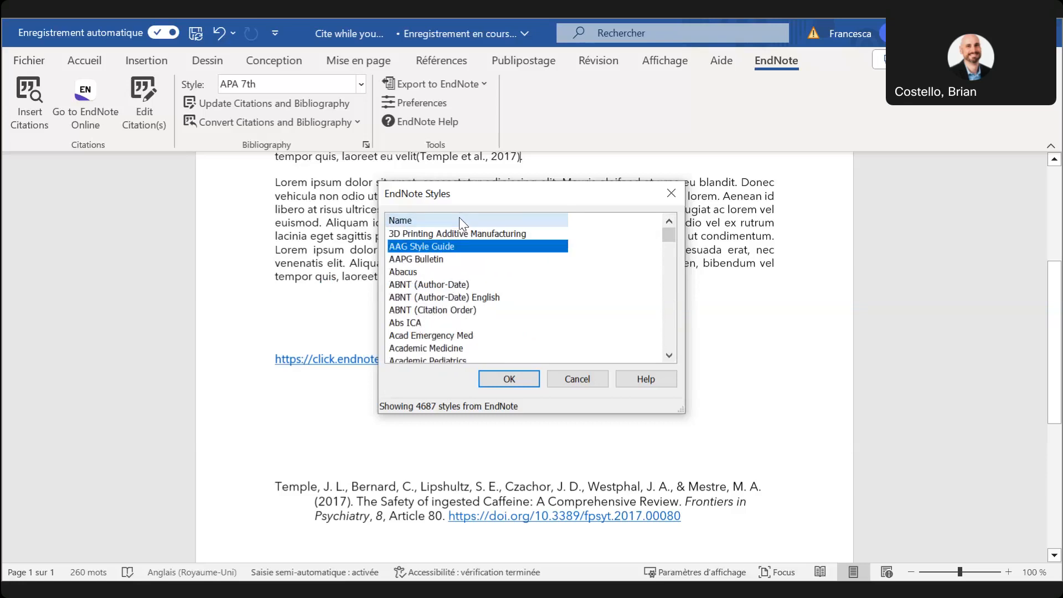
pyautogui.press('n')
pyautogui.press('n')
pyautogui.press('o')
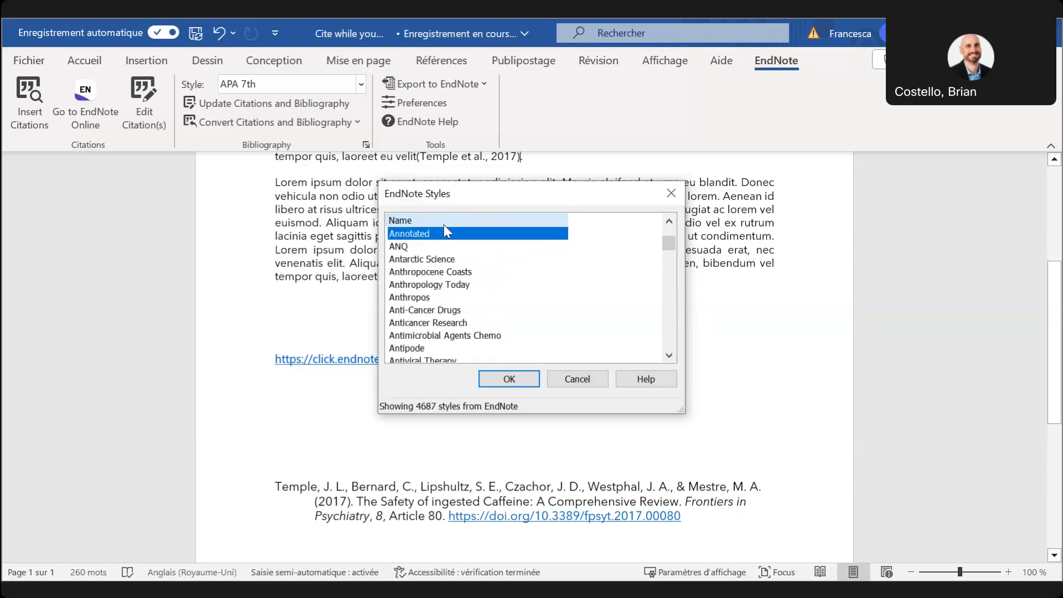
pyautogui.click(508, 378)
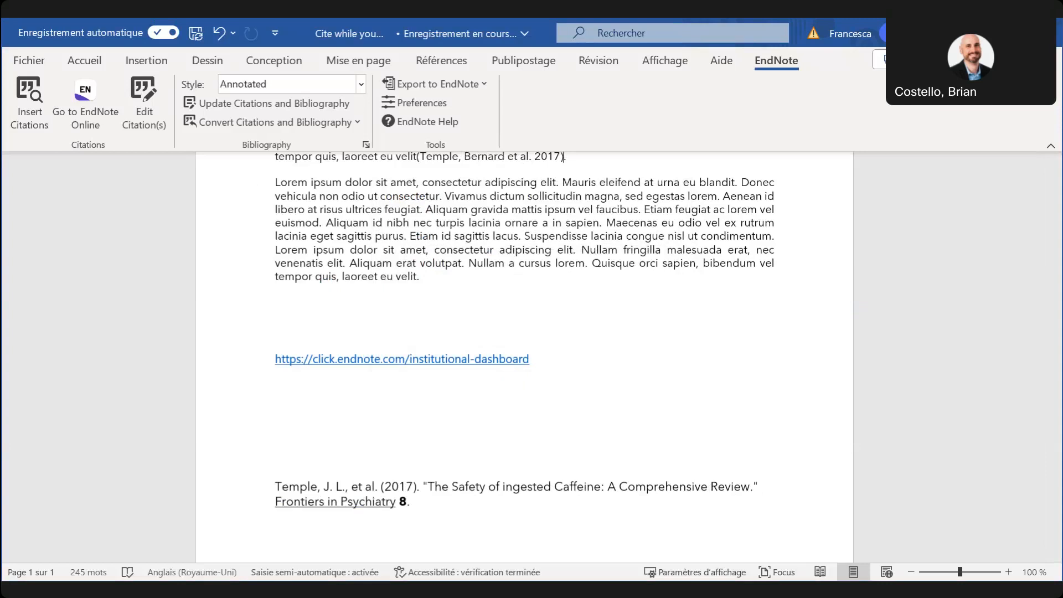
# Remove the citation of "The Safety of ingested Caffeine" from the end of the first Lorem ipsum paragraph
pyautogui.scroll(3, 1041, 343)
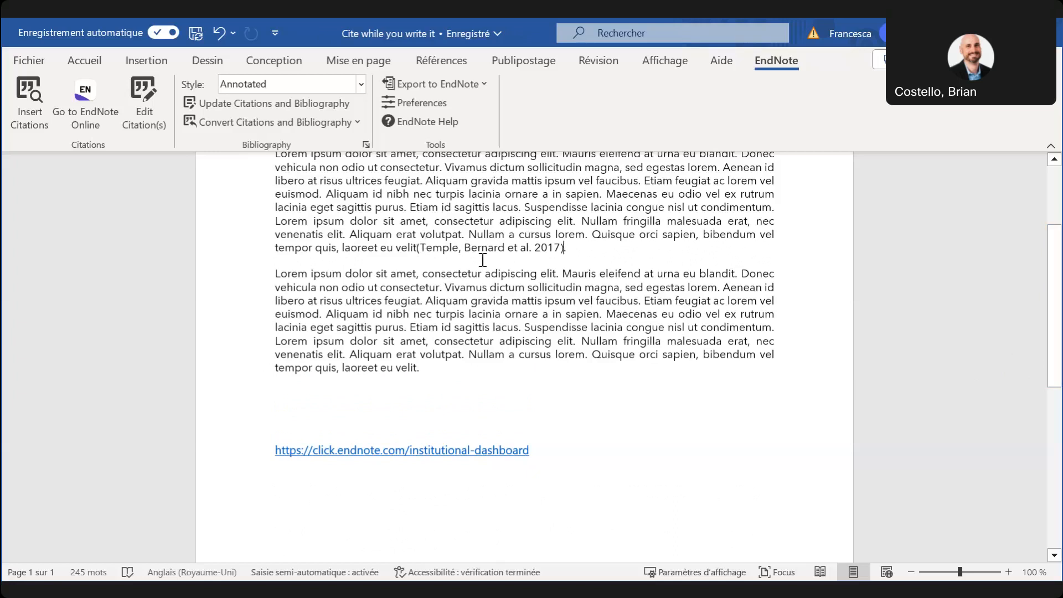
pyautogui.click(563, 250)
pyautogui.click(640, 269)
pyautogui.click(533, 253)
pyautogui.moveTo(533, 253); pyautogui.dragTo(565, 252)
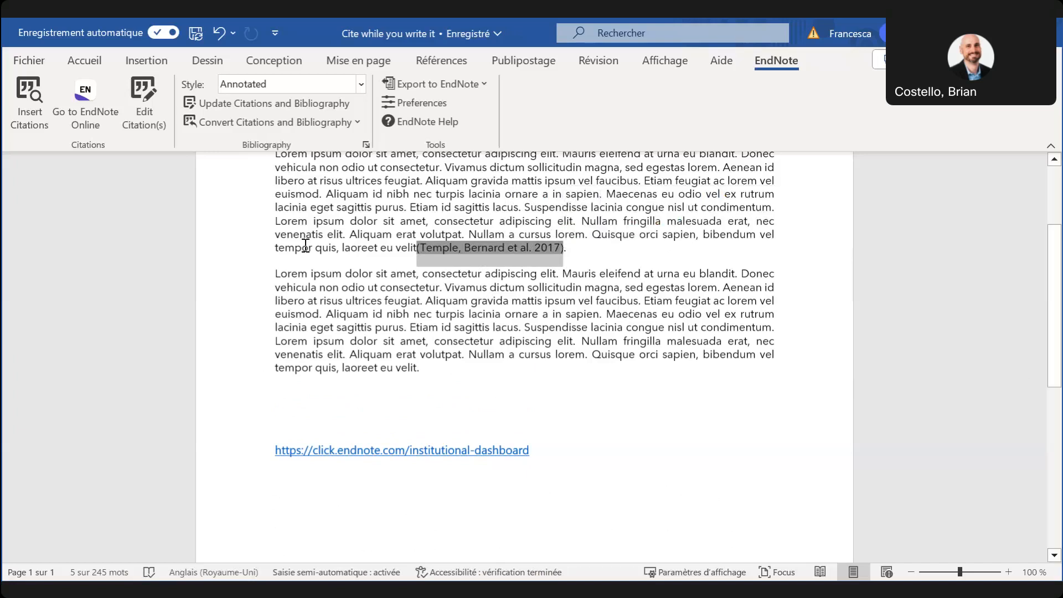
pyautogui.click(139, 108)
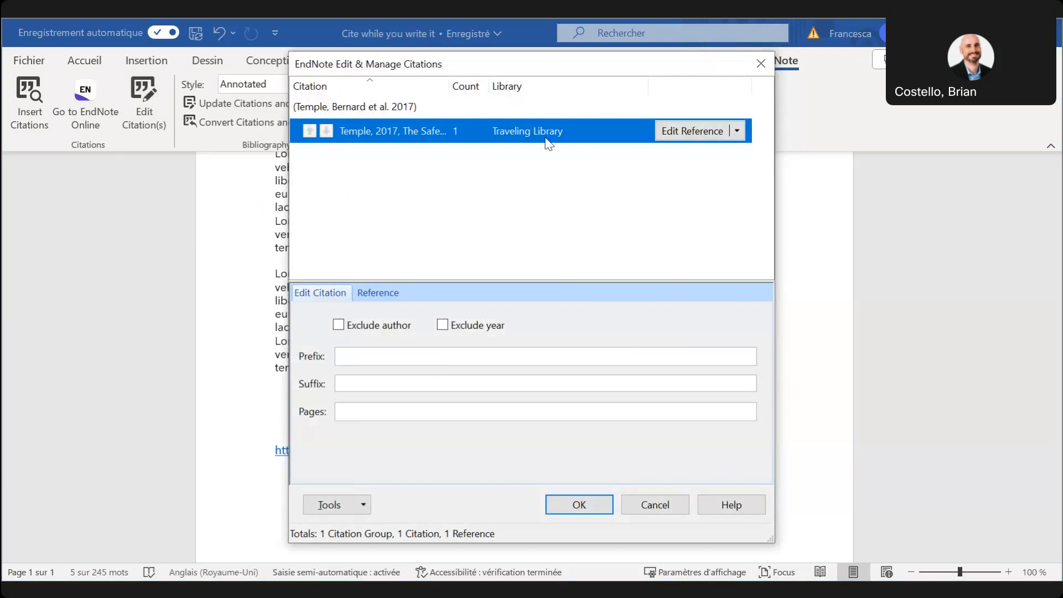
pyautogui.click(737, 131)
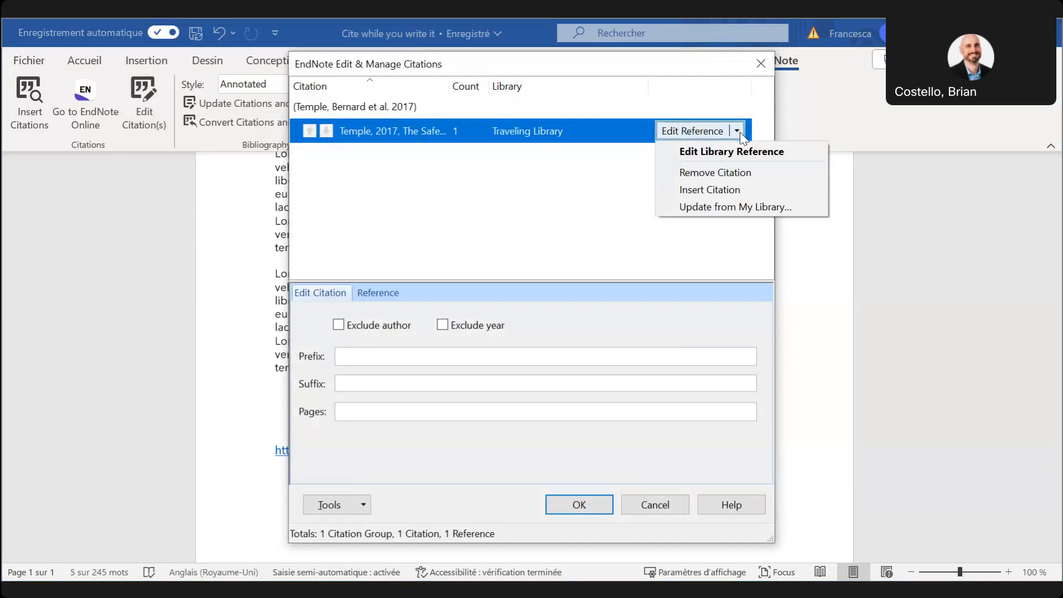
pyautogui.click(729, 172)
pyautogui.click(564, 510)
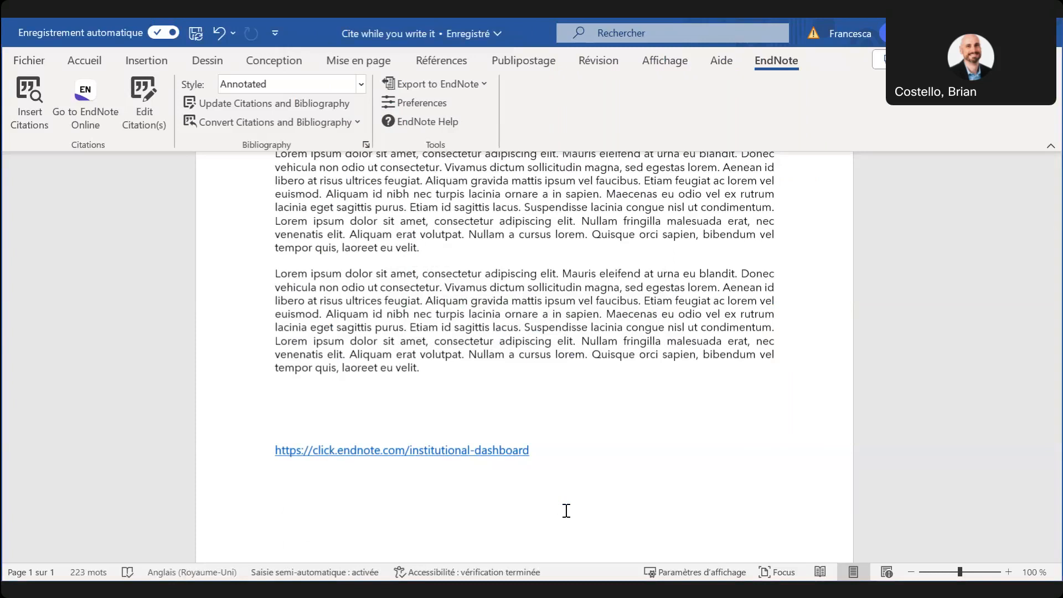
# Insert "Health benefits of polyphenols: A concise review" from the chocolate references as a citation at the end of the first Lorem ipsum paragraph
pyautogui.click(38, 112)
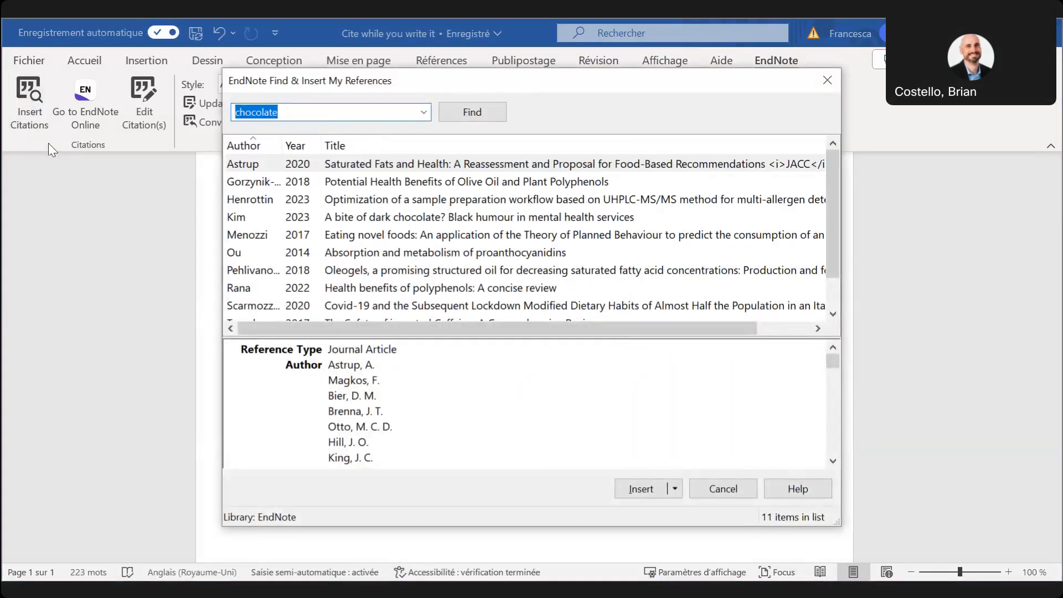
pyautogui.click(368, 288)
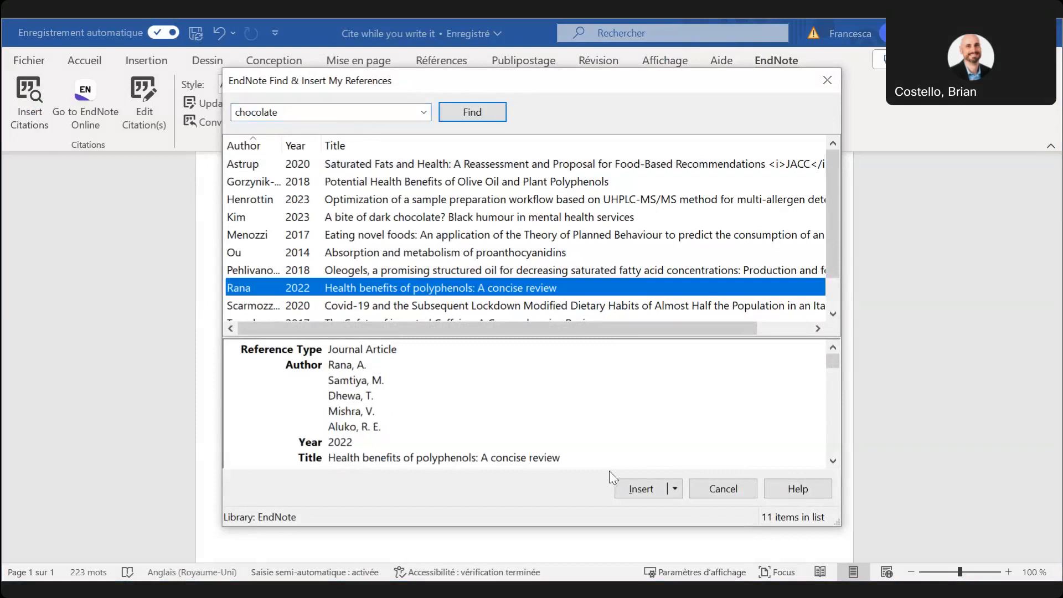
pyautogui.click(639, 492)
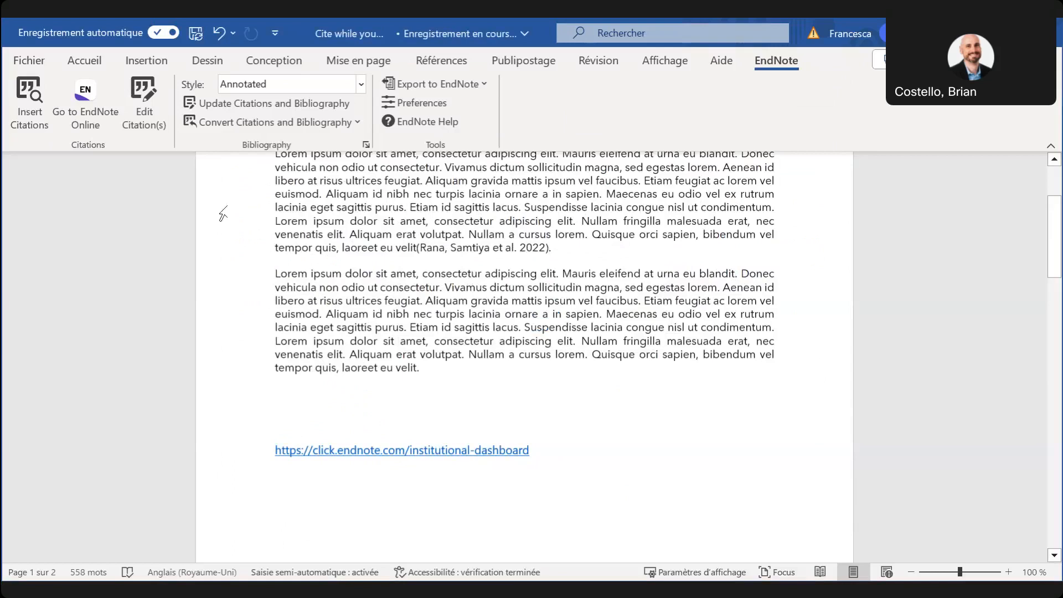
# Edit the polyphenols citation to add the prefix "see also" and the pages 23 - 25
pyautogui.click(141, 118)
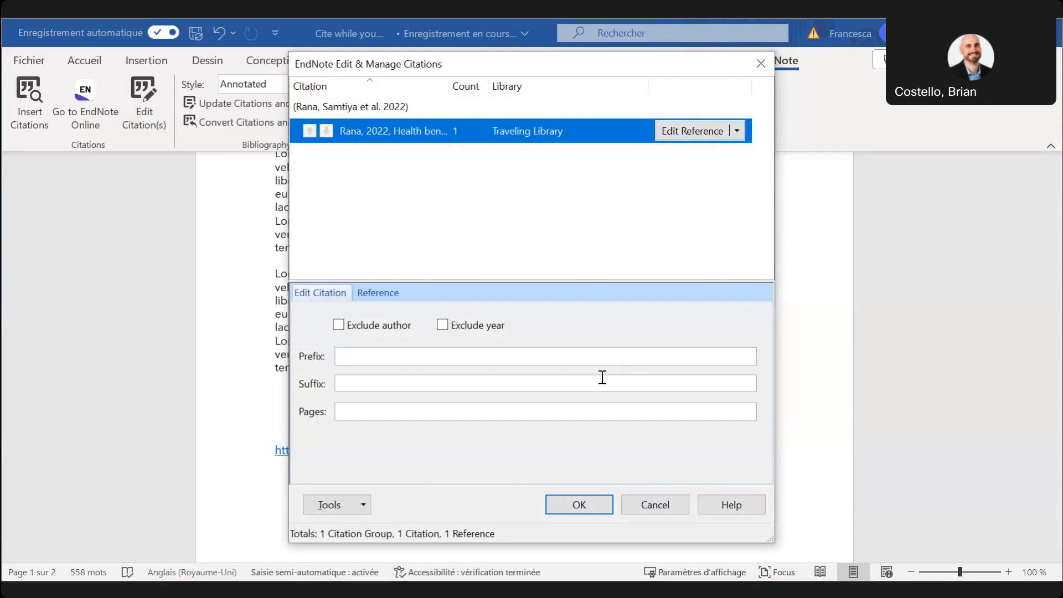
pyautogui.click(456, 352)
pyautogui.write('see ')
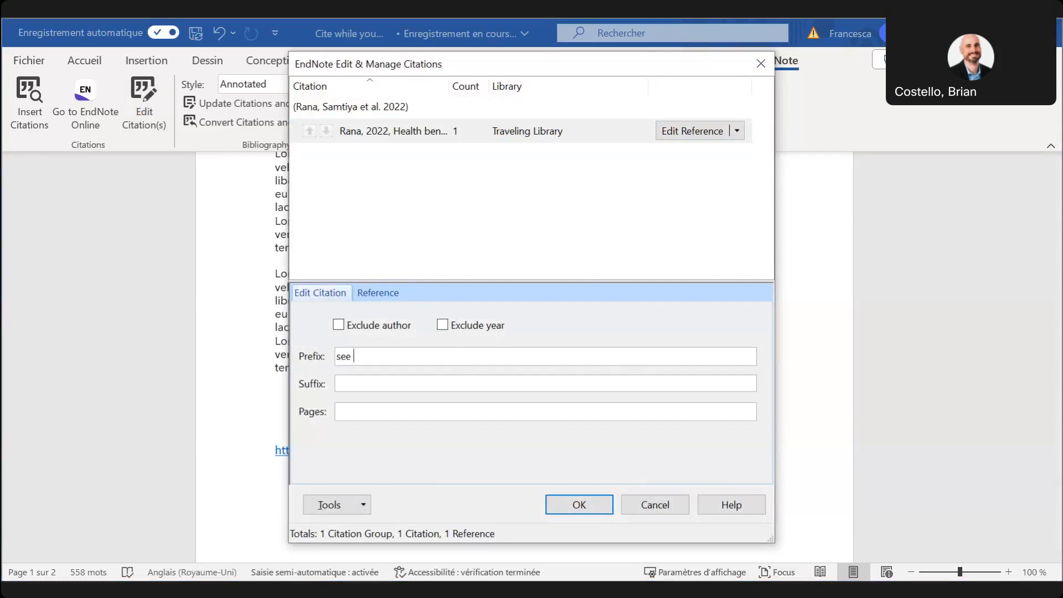
pyautogui.write('alsoé"')
pyautogui.press('BackSpace')
pyautogui.press('BackSpace')
pyautogui.write('23 - 25')
pyautogui.click(589, 503)
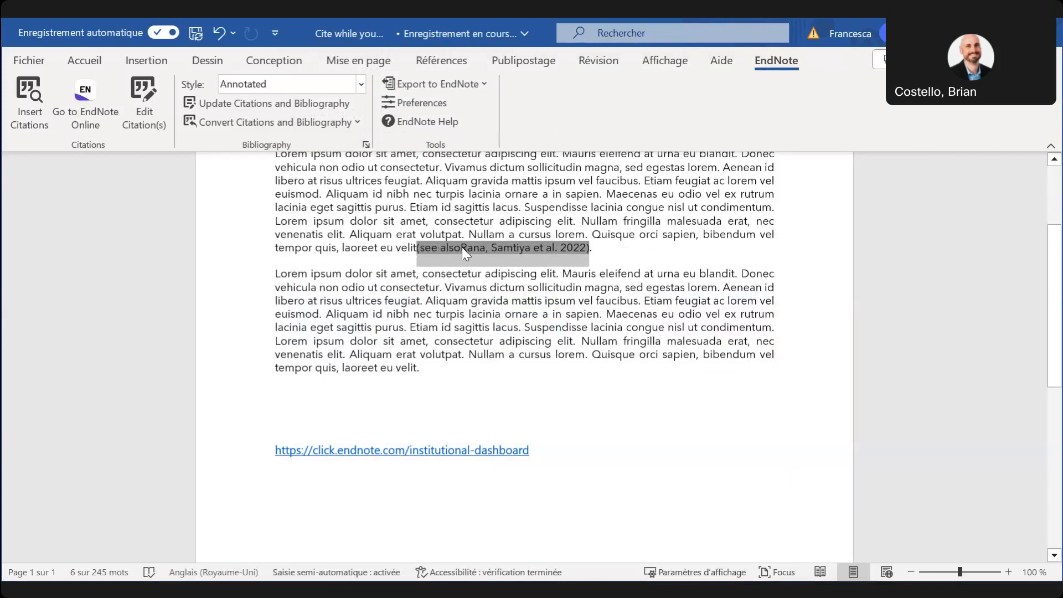
pyautogui.moveTo(1053, 343); pyautogui.dragTo(1057, 409)
pyautogui.moveTo(1060, 468); pyautogui.dragTo(1059, 388)
pyautogui.moveTo(1055, 332); pyautogui.dragTo(1054, 289)
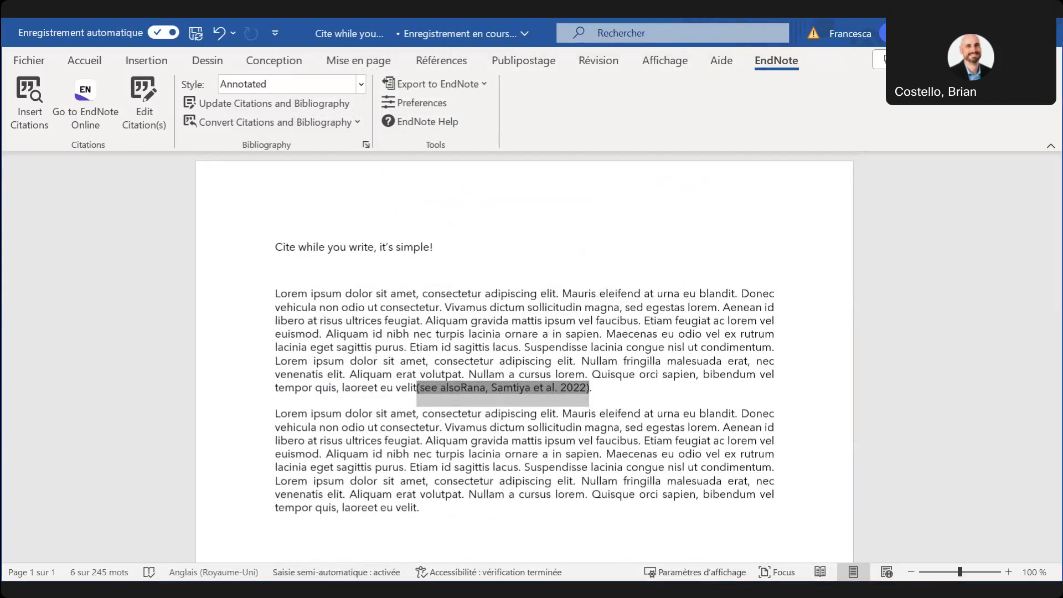